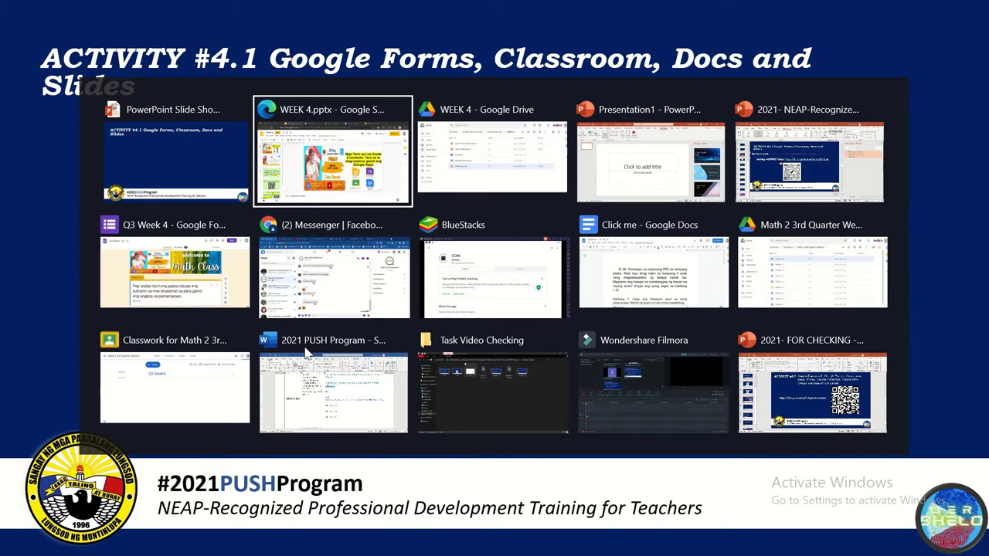
pyautogui.hotkey('alt', 'Tab')
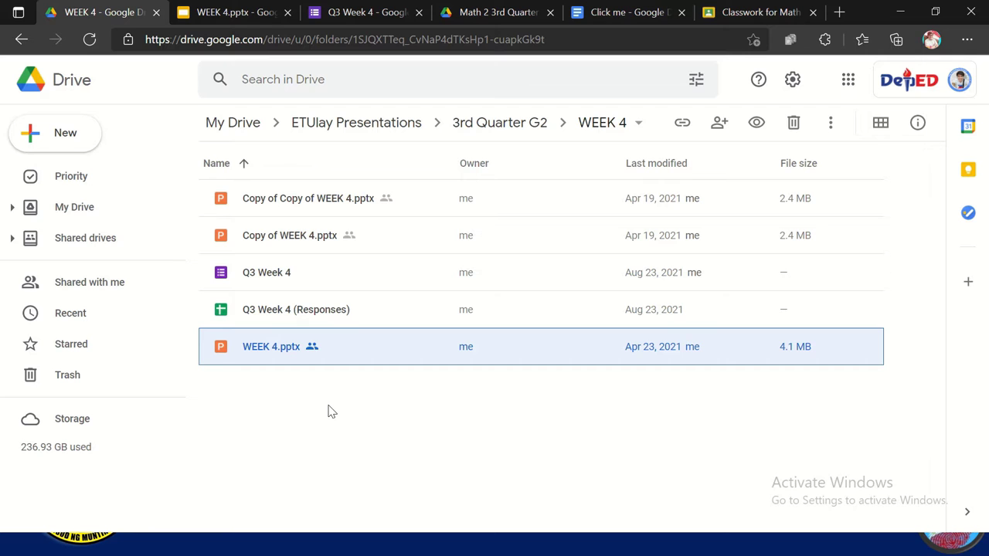
# Leave the WEEK 4 folder slideshow and bring up the WEEK 4.pptx presentation.
pyautogui.click(232, 12)
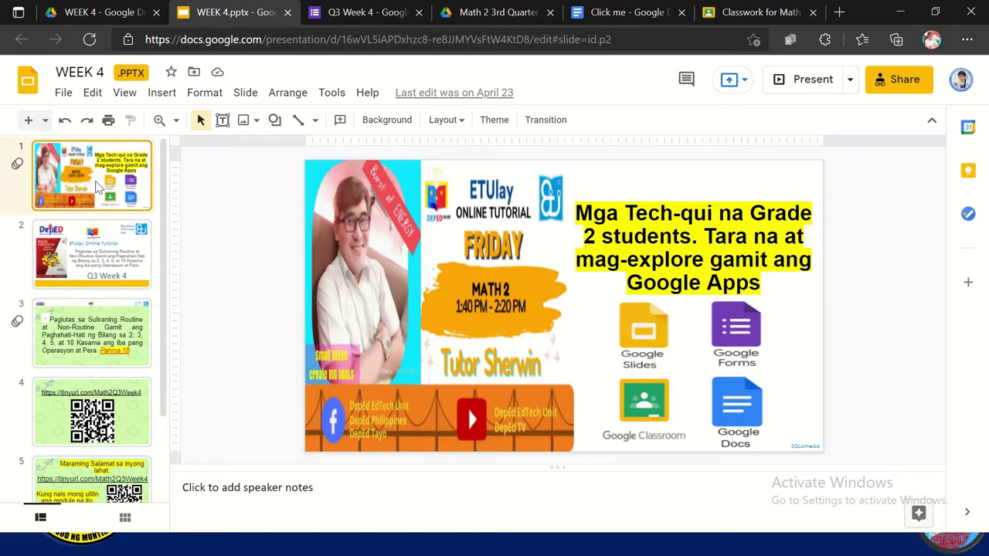
# Page through slides 2 and 3 to slide 4 with the tinyurl.com/Math2Q3Week4 QR code.
pyautogui.press('Down')
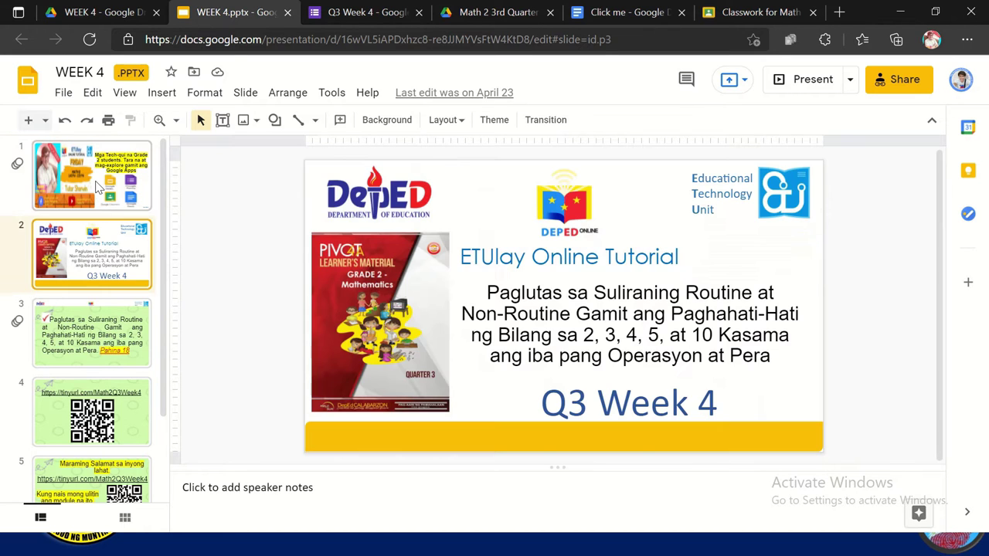
pyautogui.click(91, 347)
pyautogui.click(128, 413)
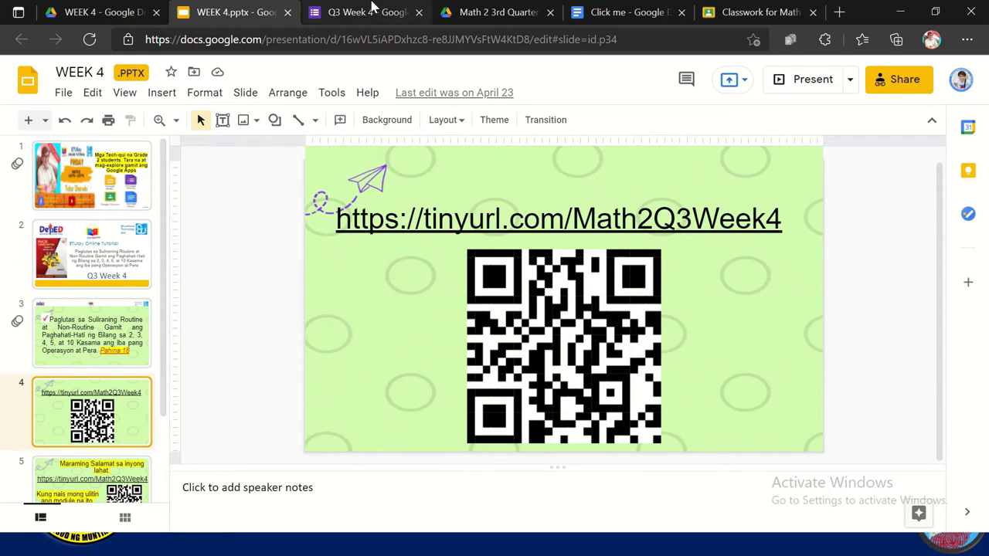
# Switch to the Q3 Week 4 form and scroll through Section 1.
pyautogui.click(329, 12)
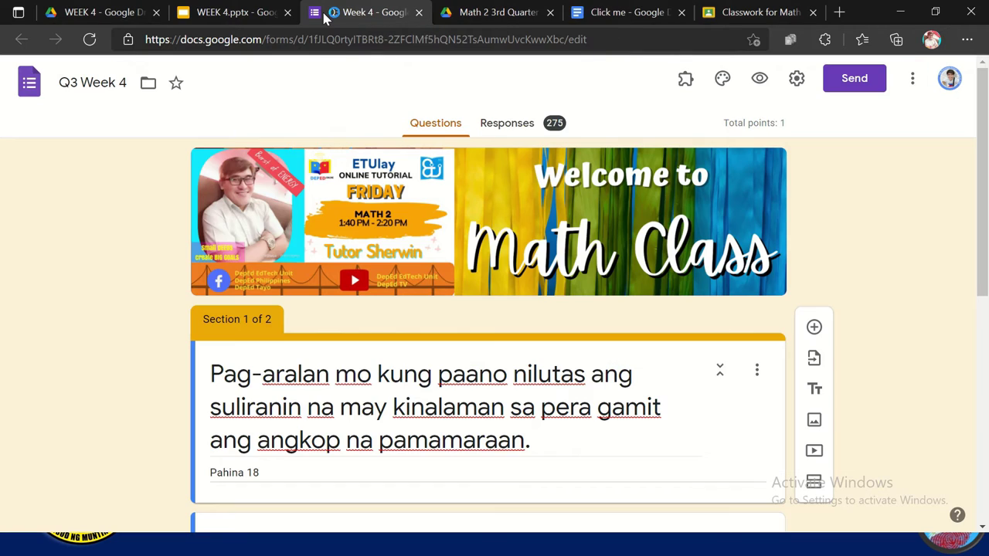
pyautogui.scroll(-1, 157, 288)
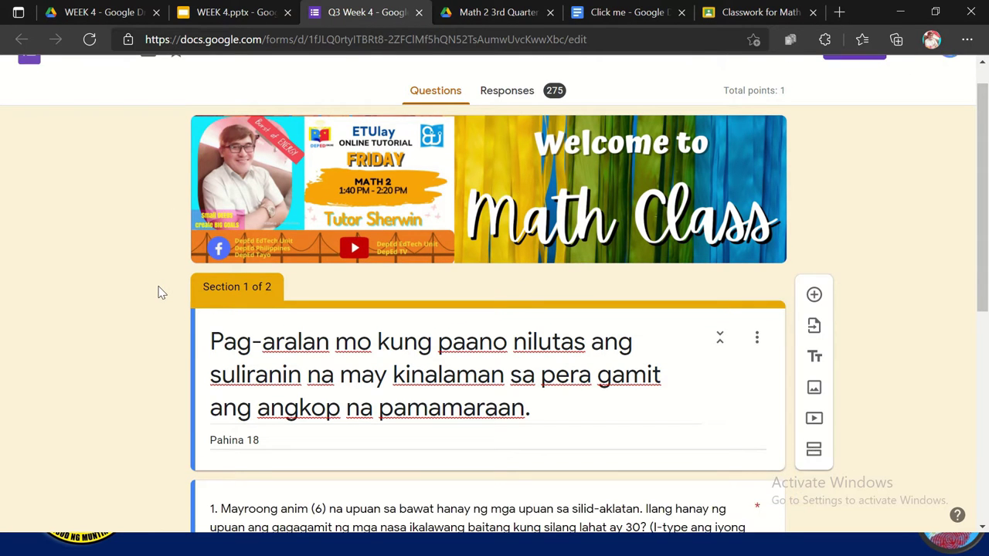
pyautogui.scroll(1, 157, 287)
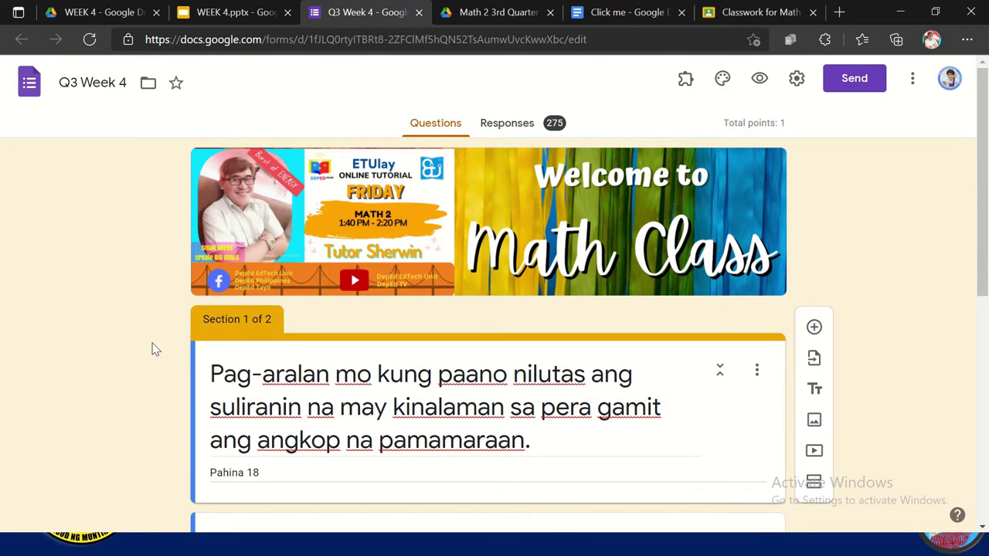
pyautogui.scroll(-3, 146, 353)
pyautogui.scroll(-2, 144, 354)
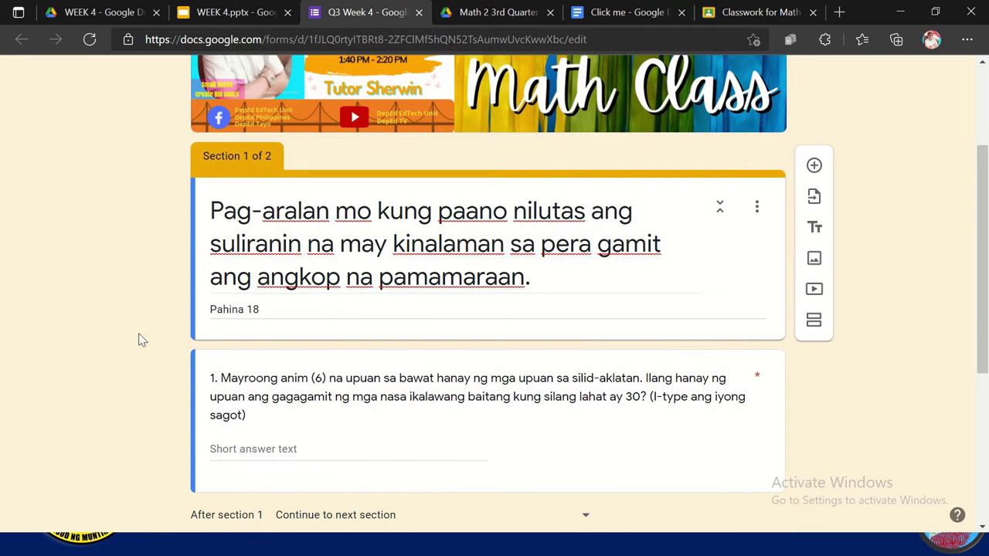
pyautogui.scroll(-2, 169, 347)
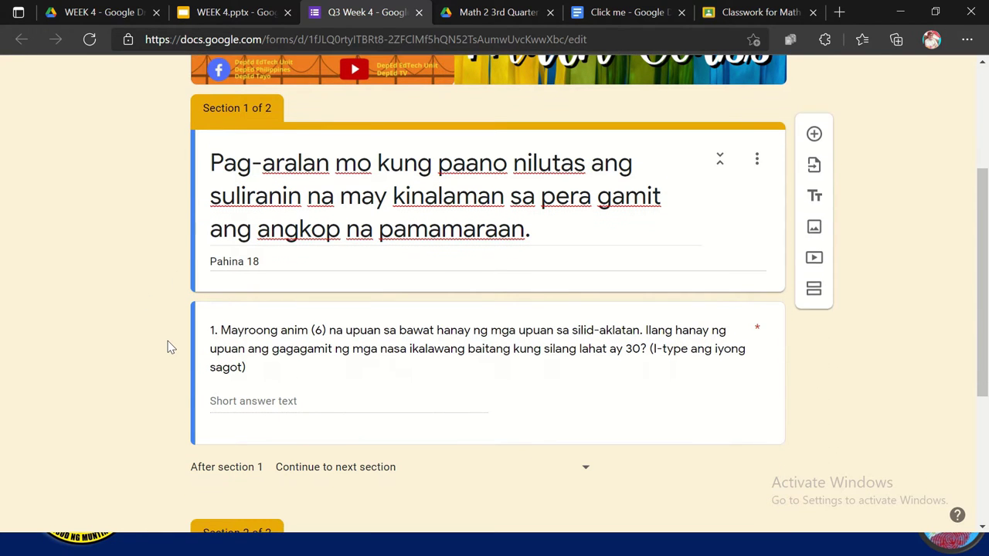
pyautogui.scroll(-1, 164, 344)
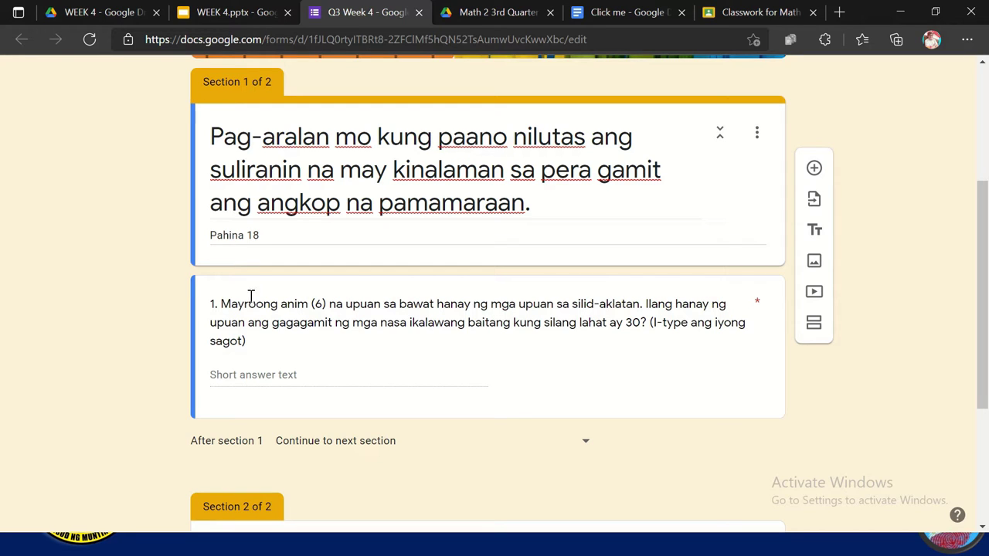
# Look over the opening question's side toolbar buttons, then return to the top of the form.
pyautogui.click(249, 85)
pyautogui.scroll(2, 413, 246)
pyautogui.scroll(-1, 541, 278)
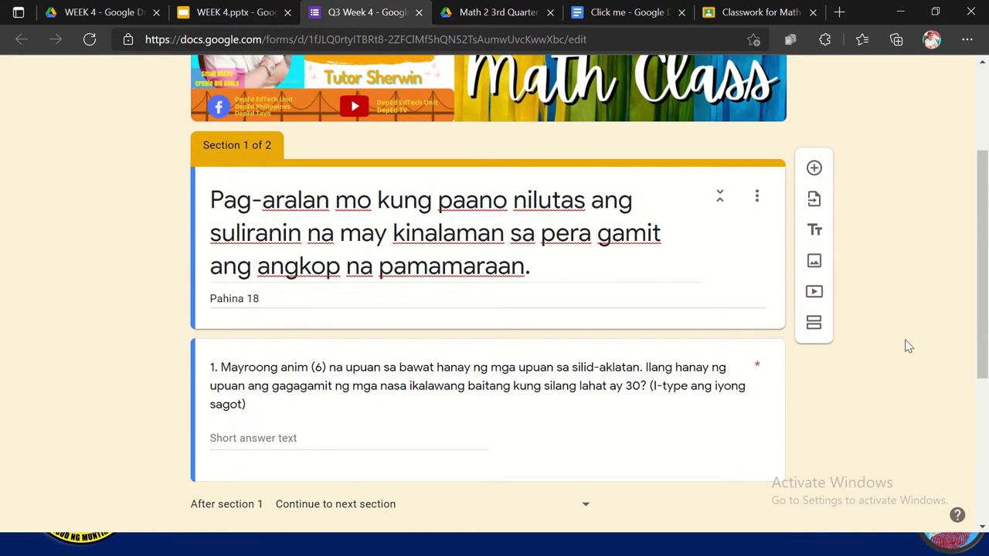
pyautogui.click(813, 324)
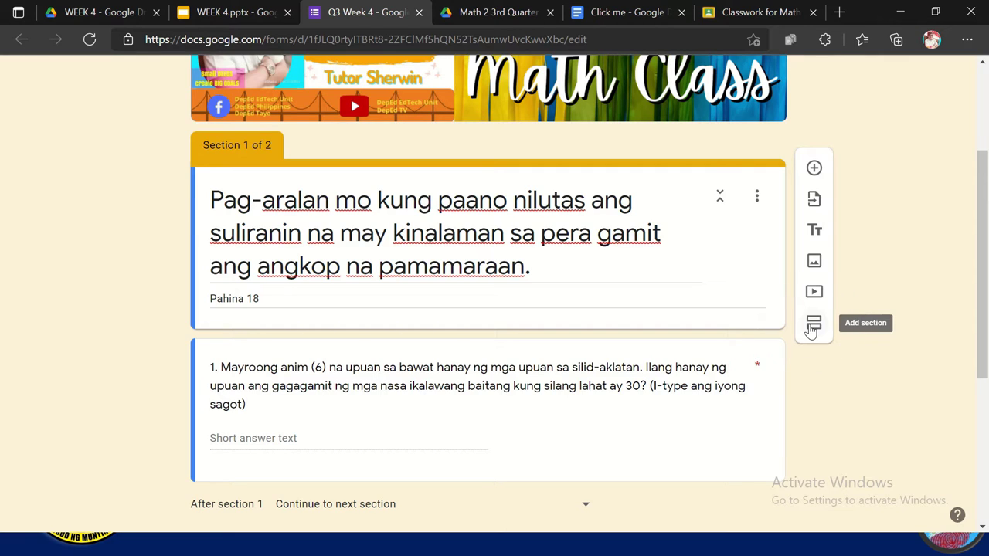
pyautogui.click(815, 168)
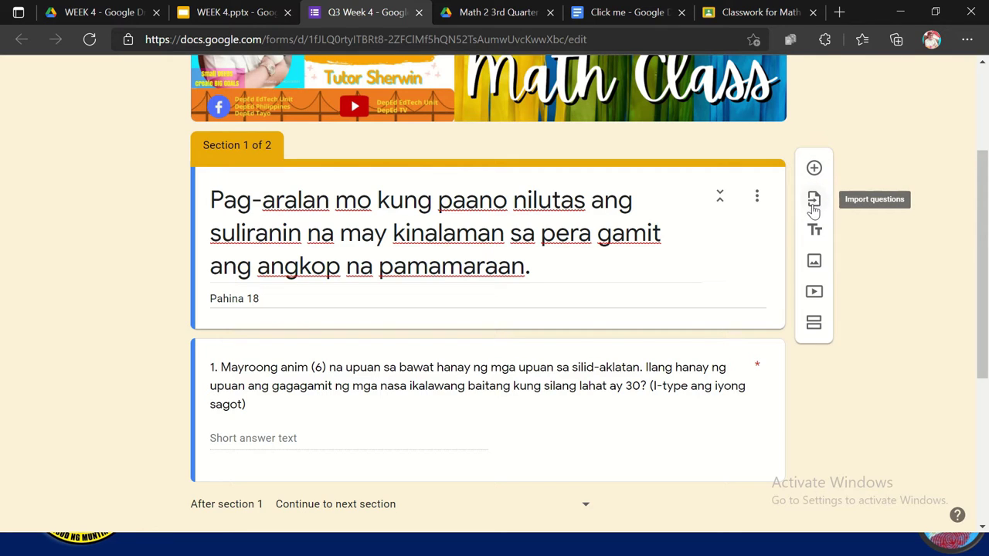
pyautogui.click(815, 202)
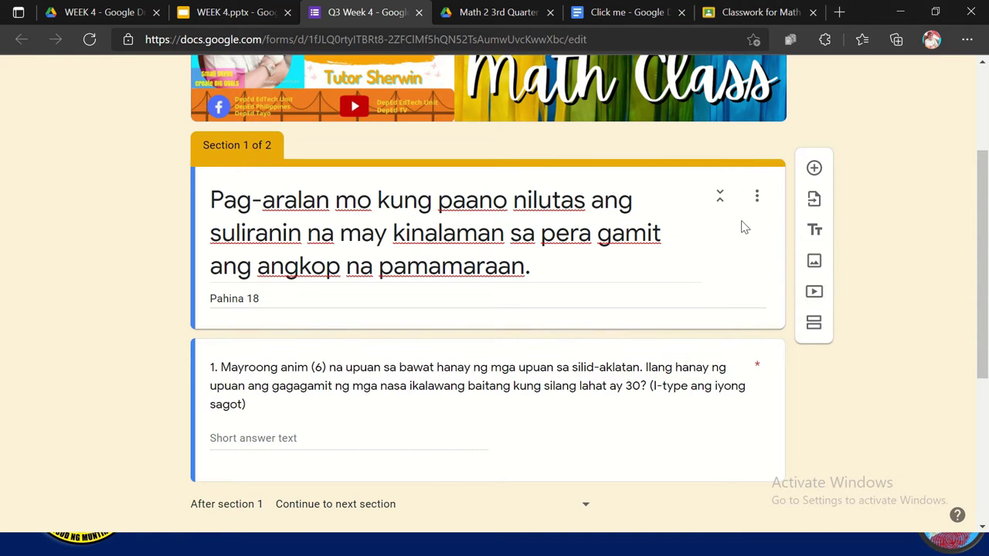
pyautogui.scroll(3, 742, 225)
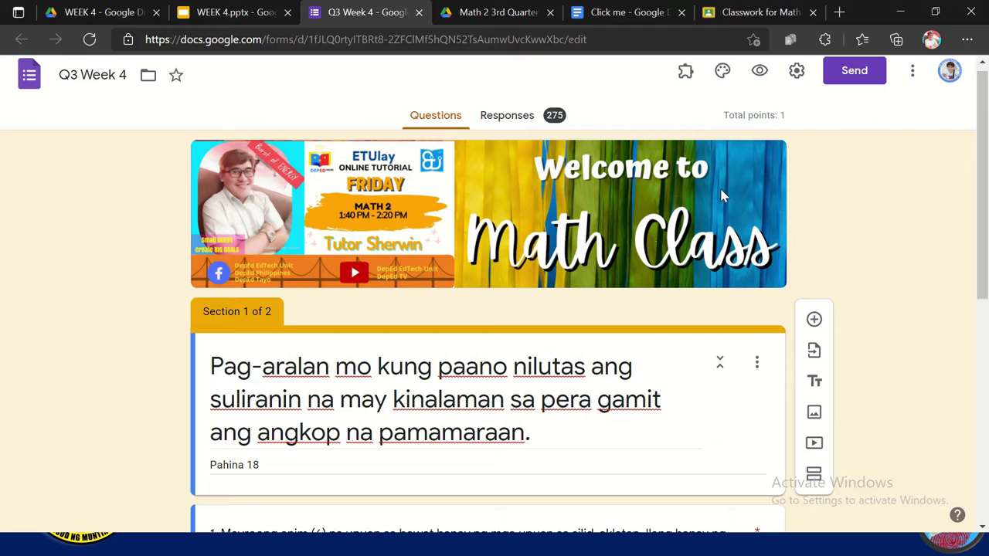
pyautogui.click(756, 78)
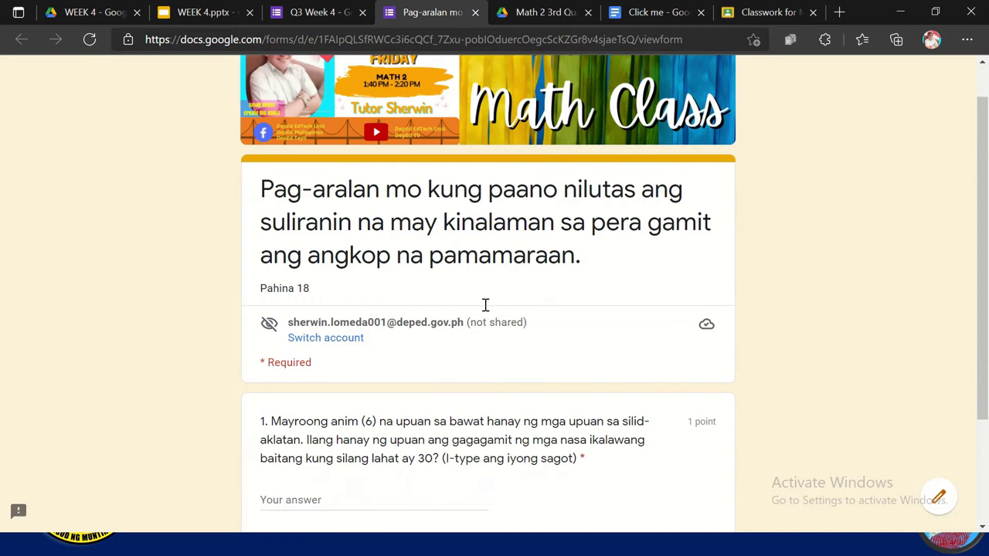
pyautogui.scroll(2, 485, 304)
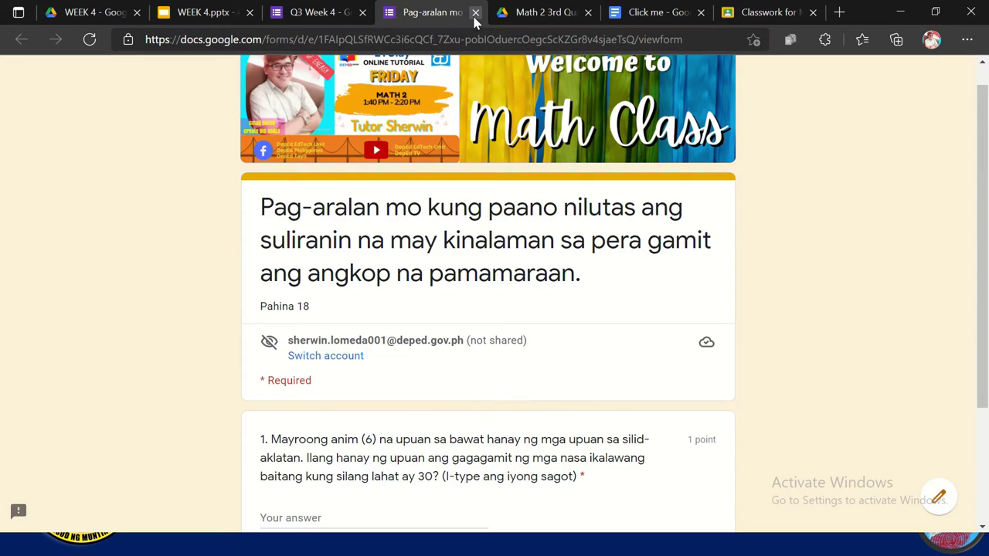
pyautogui.click(476, 12)
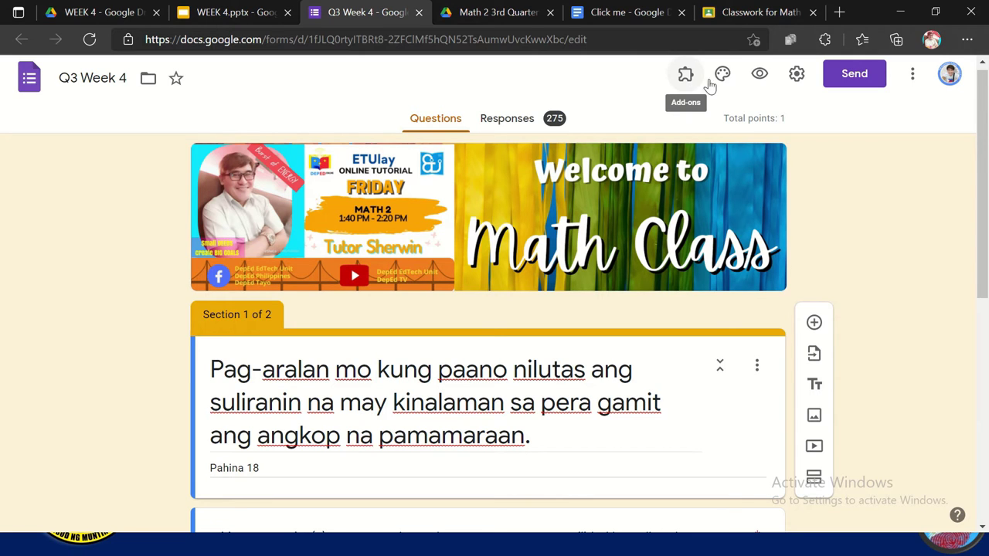
pyautogui.click(722, 78)
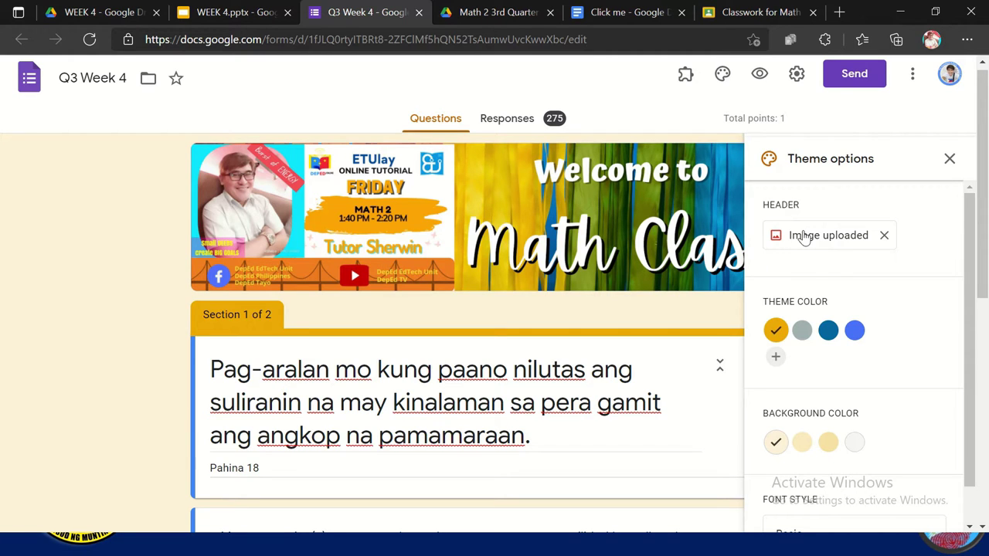
pyautogui.scroll(-1, 830, 278)
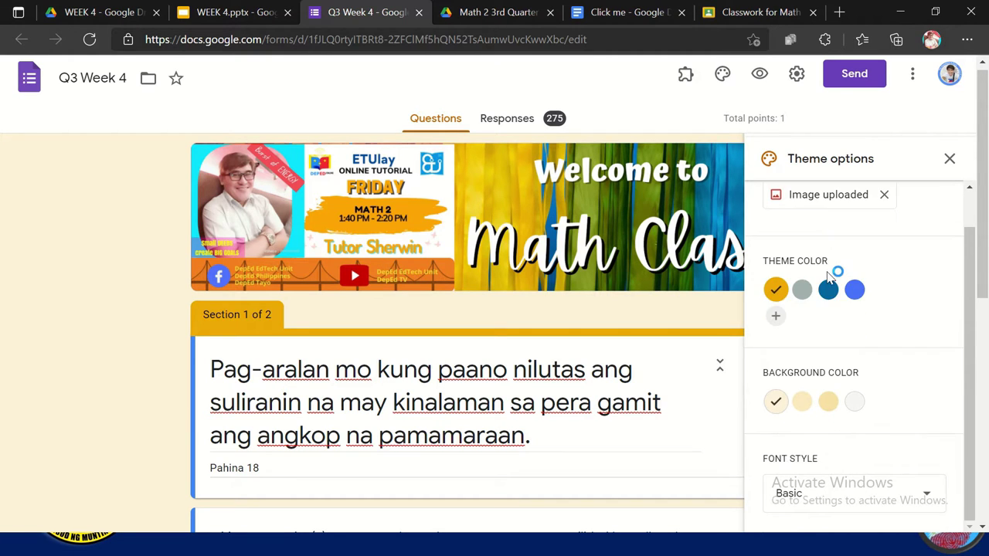
pyautogui.click(775, 288)
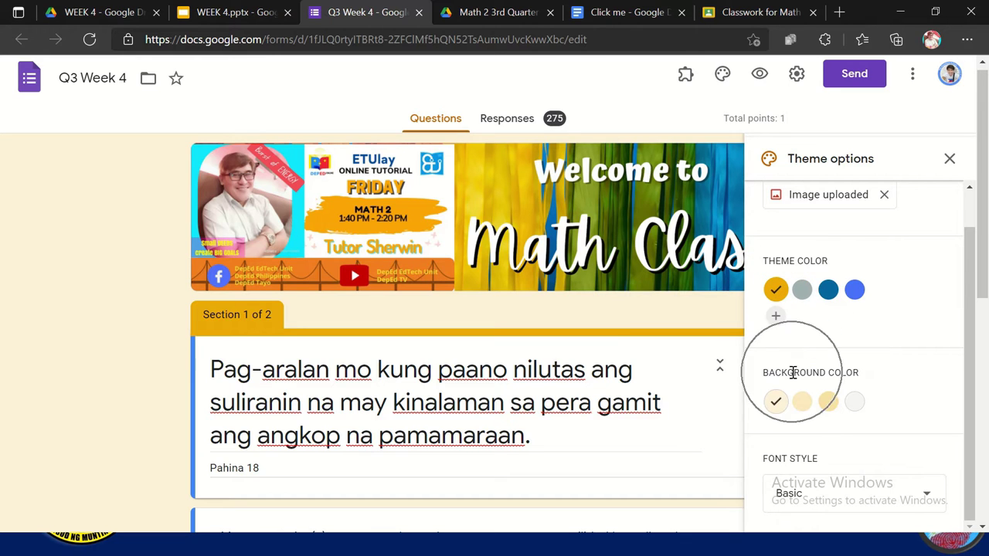
pyautogui.click(926, 499)
pyautogui.scroll(-1, 905, 430)
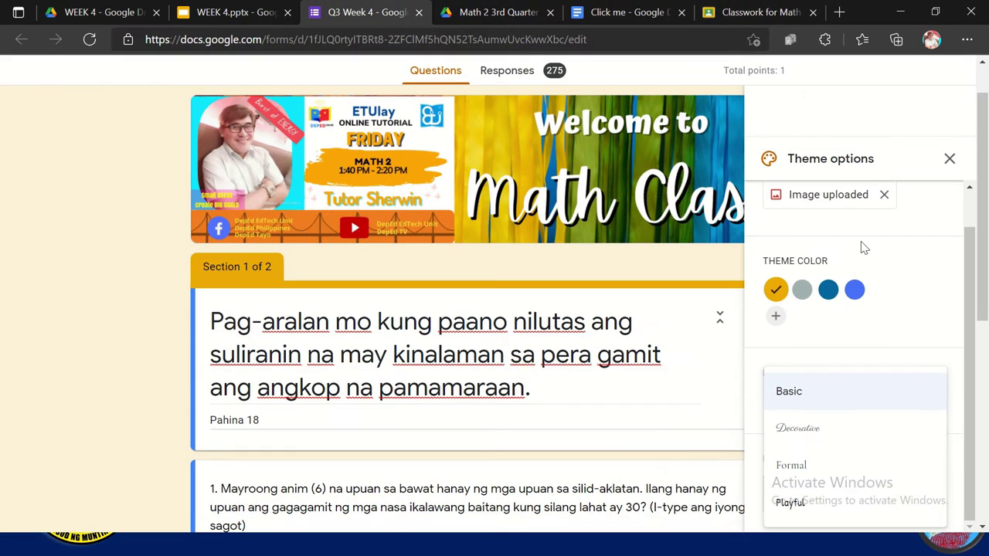
pyautogui.click(948, 163)
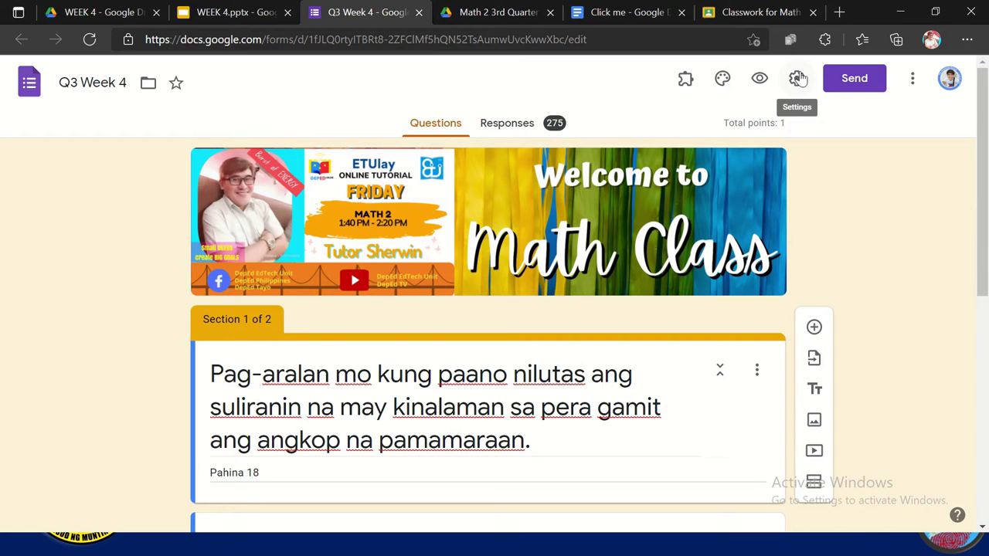
# In General settings, enable Collect emails and Response receipts (If respondent requests it).
pyautogui.click(798, 78)
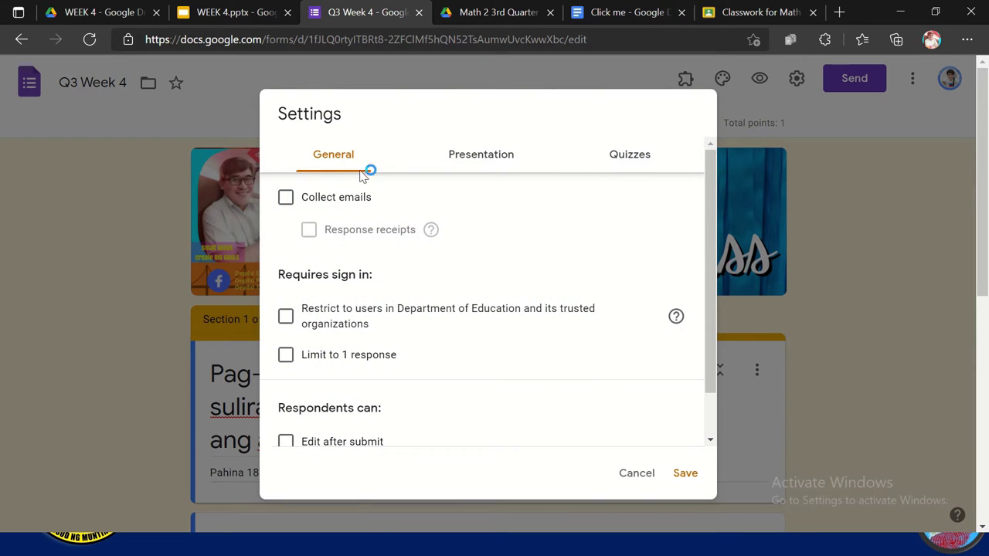
pyautogui.click(290, 209)
pyautogui.click(283, 203)
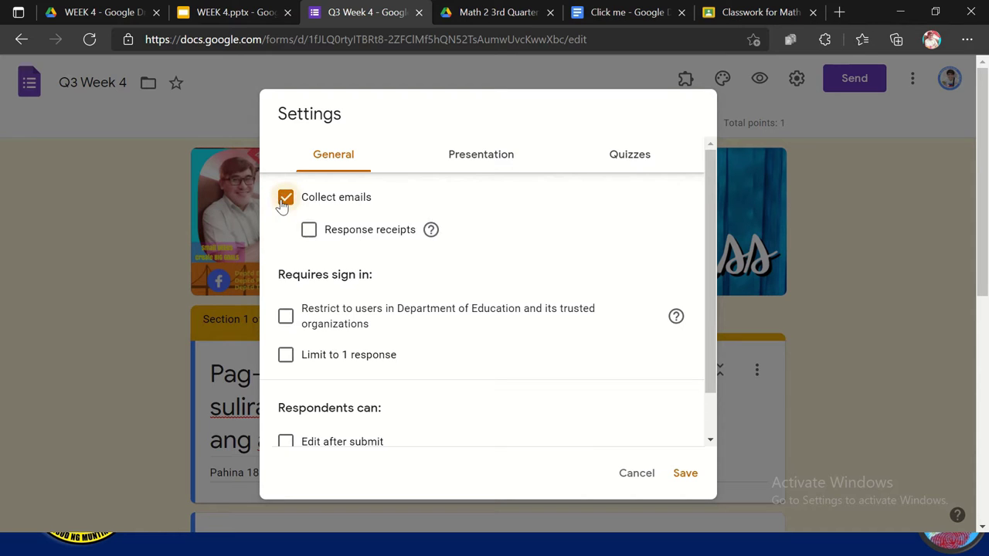
pyautogui.click(311, 232)
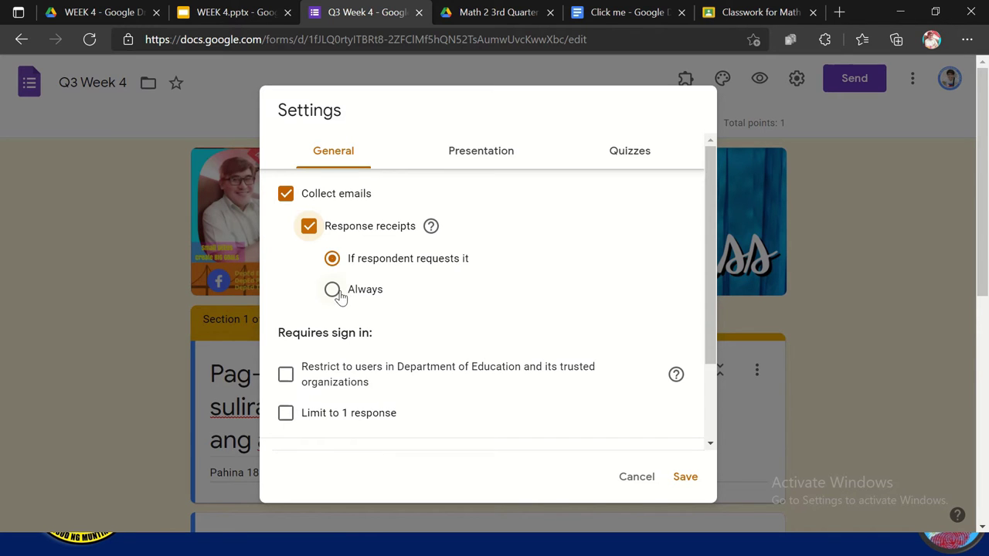
pyautogui.scroll(-2, 338, 297)
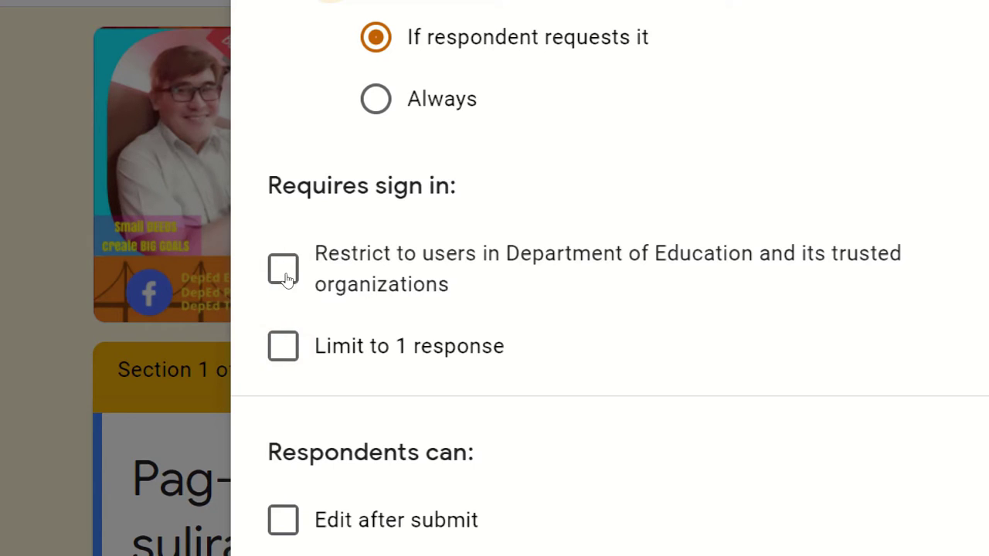
pyautogui.scroll(-4, 292, 319)
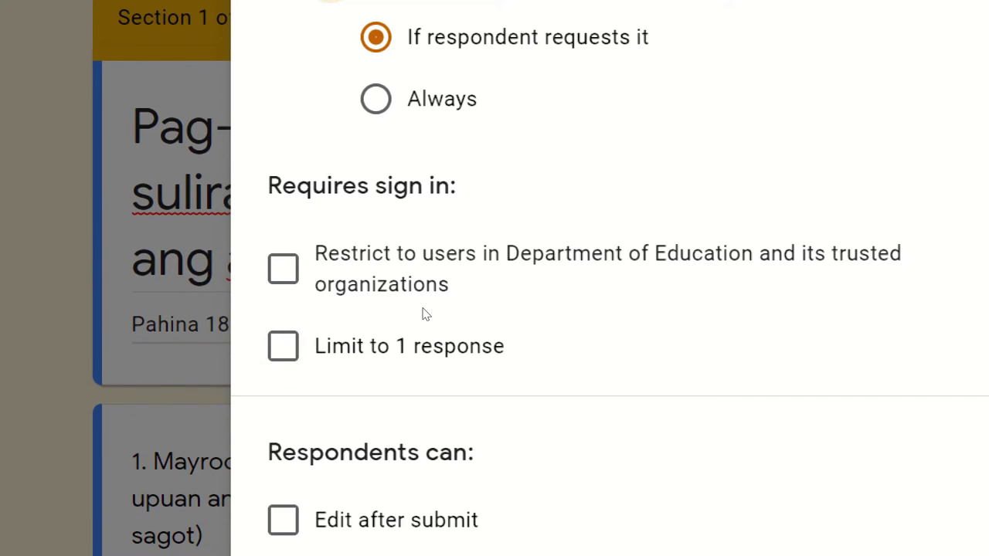
pyautogui.scroll(-2, 366, 410)
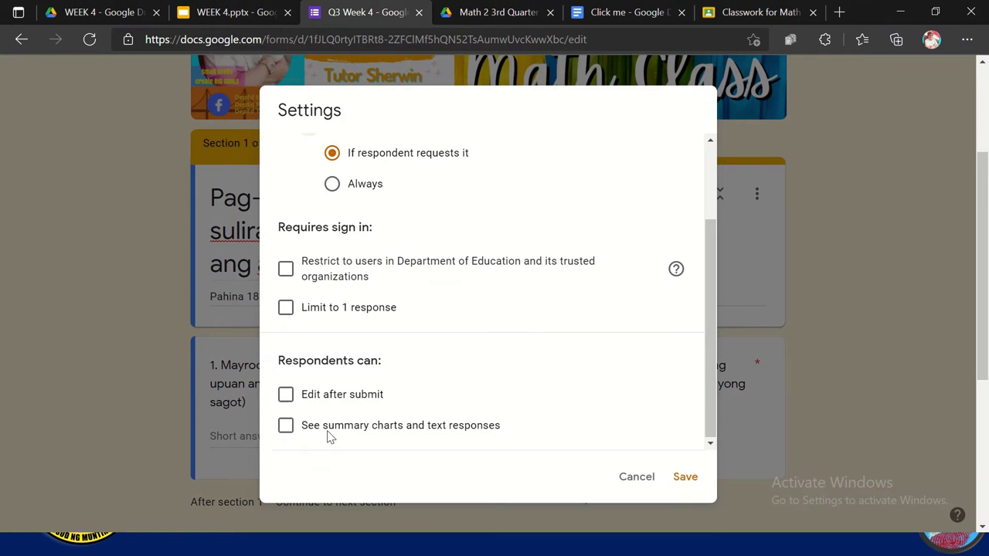
pyautogui.scroll(2, 477, 376)
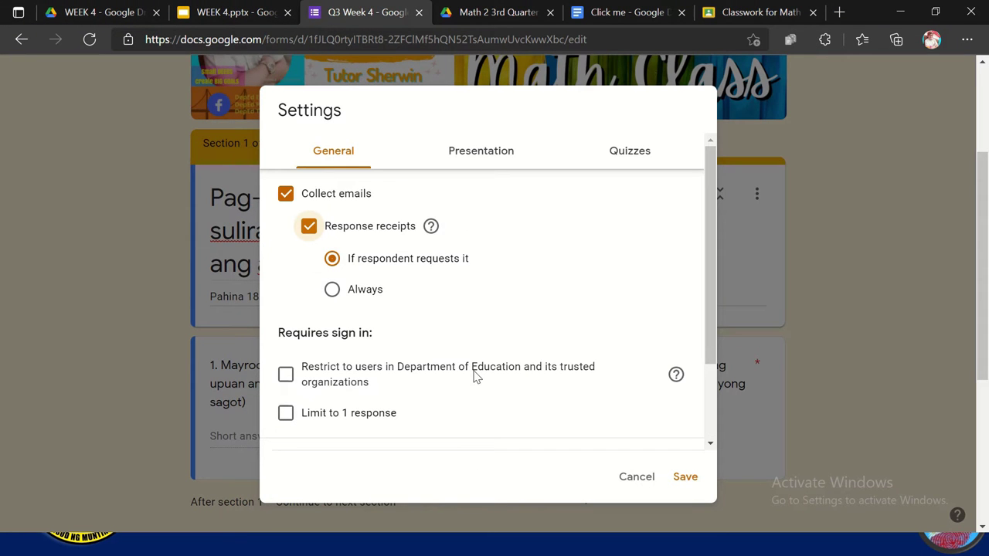
# Check the Presentation settings, then view the Quizzes settings with grades released immediately.
pyautogui.click(482, 160)
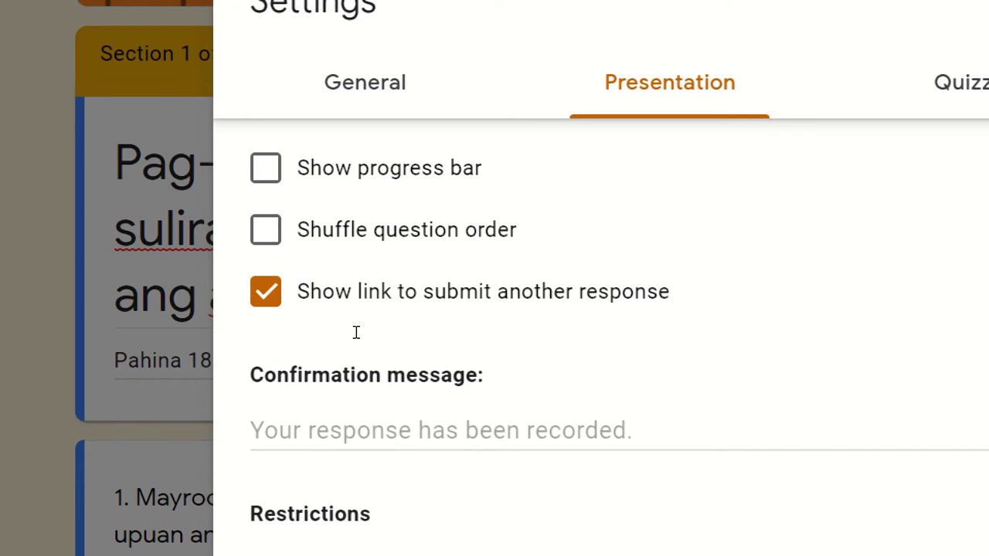
pyautogui.scroll(-1, 356, 332)
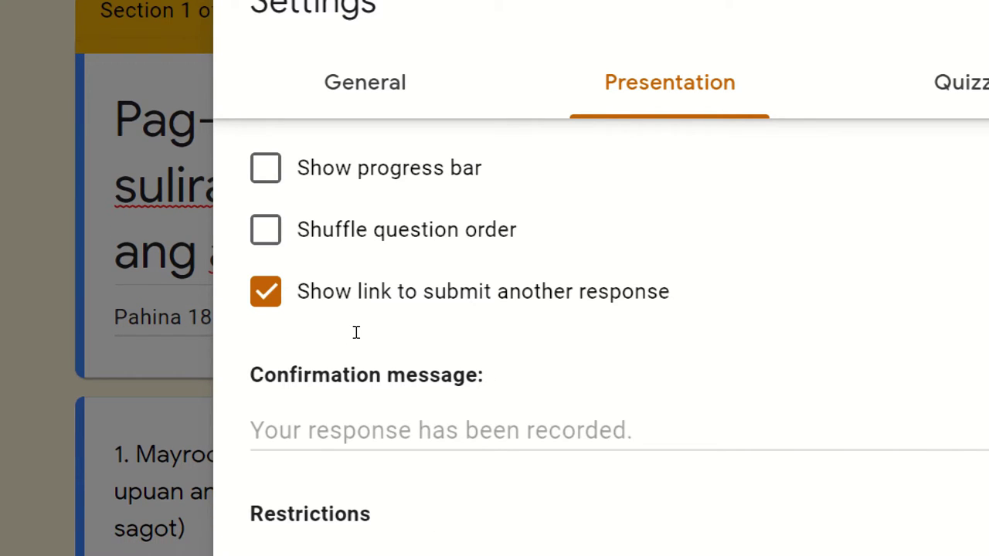
pyautogui.rightClick(408, 435)
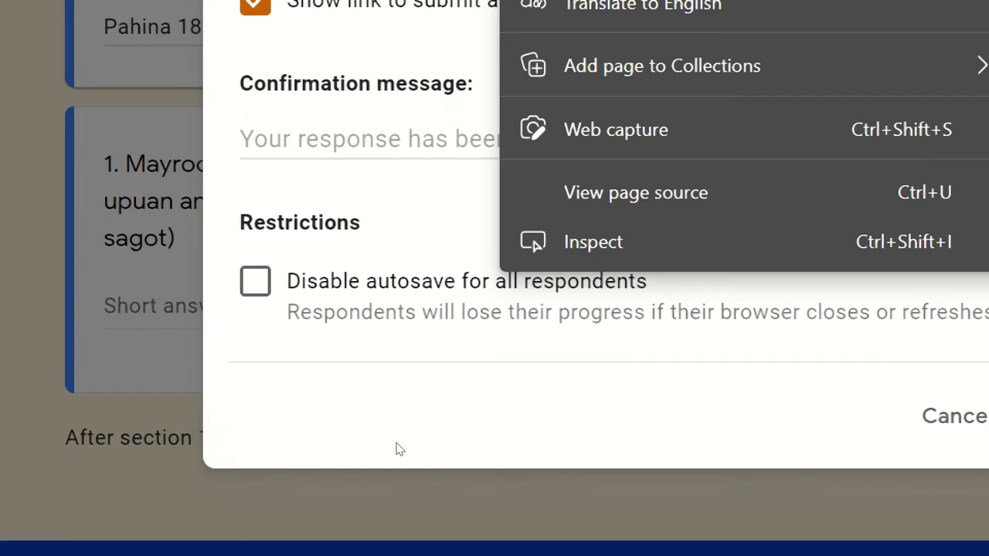
pyautogui.click(331, 446)
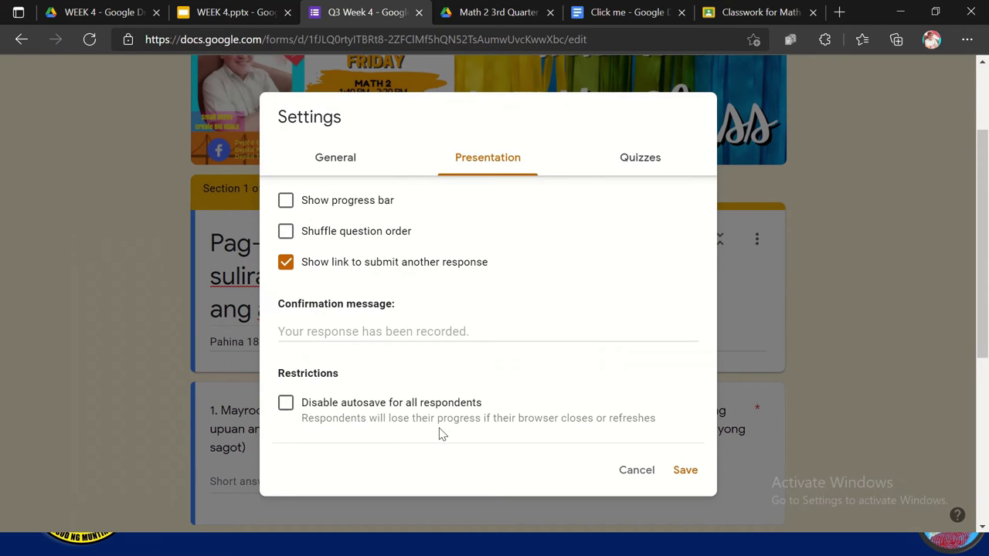
pyautogui.click(634, 166)
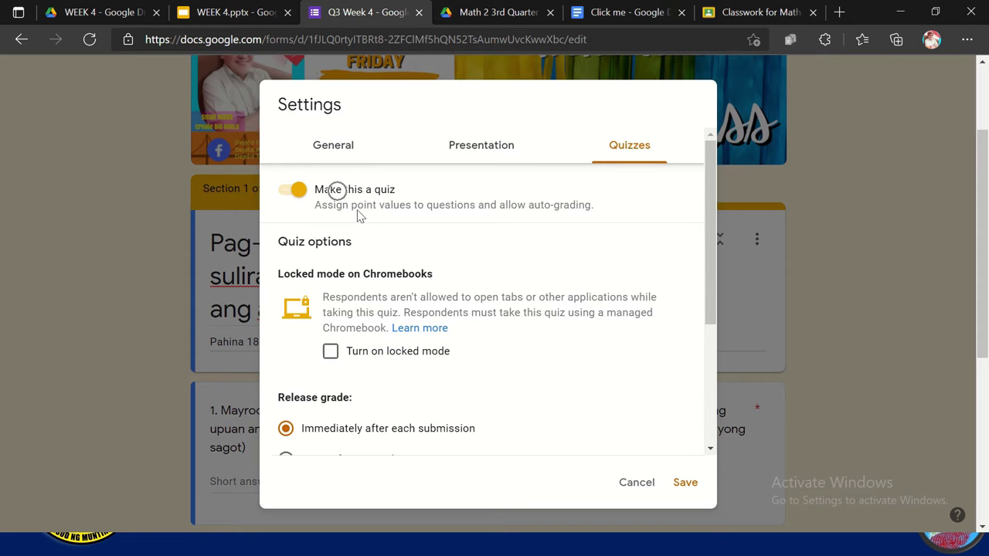
# Turn off Collect emails in the General settings and save the settings.
pyautogui.scroll(-1, 368, 270)
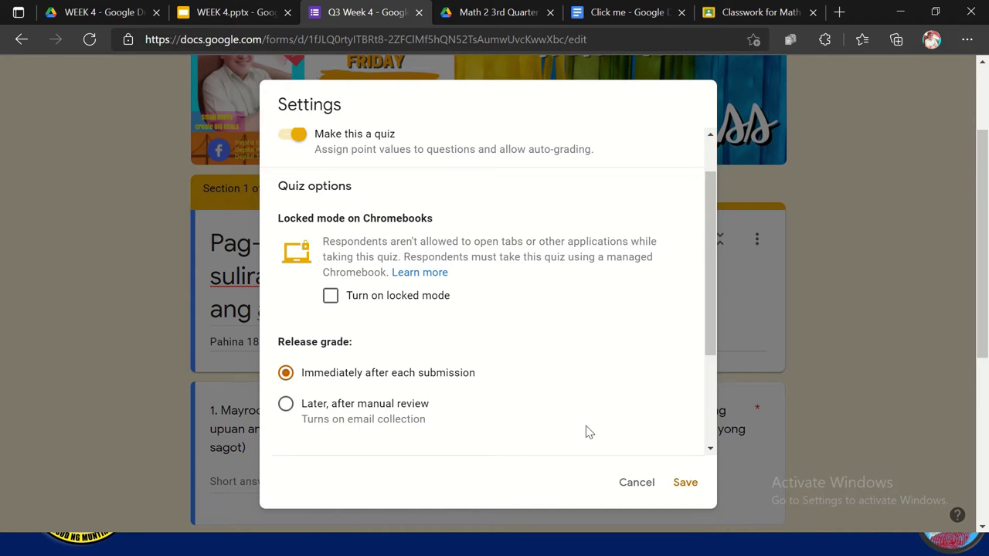
pyautogui.scroll(1, 607, 347)
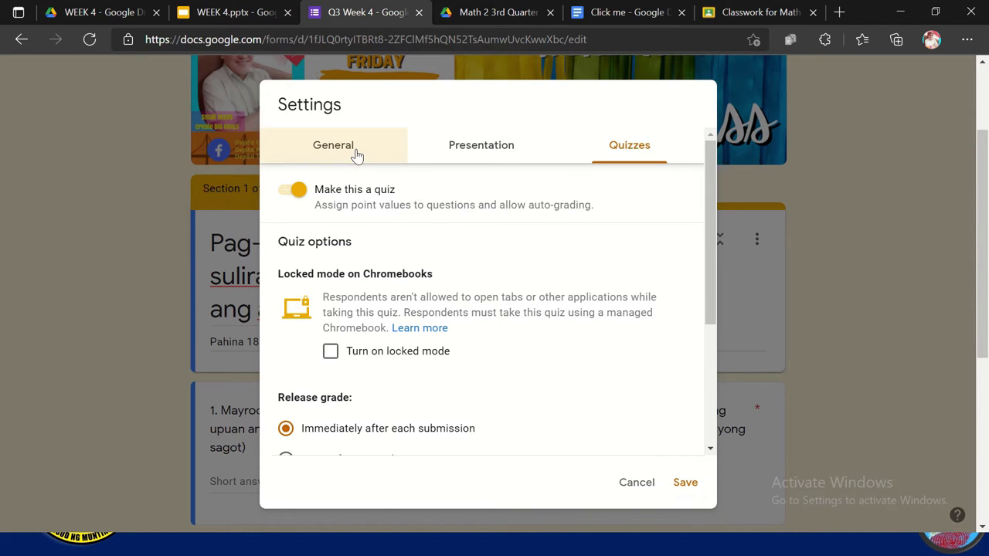
pyautogui.click(333, 147)
pyautogui.click(285, 197)
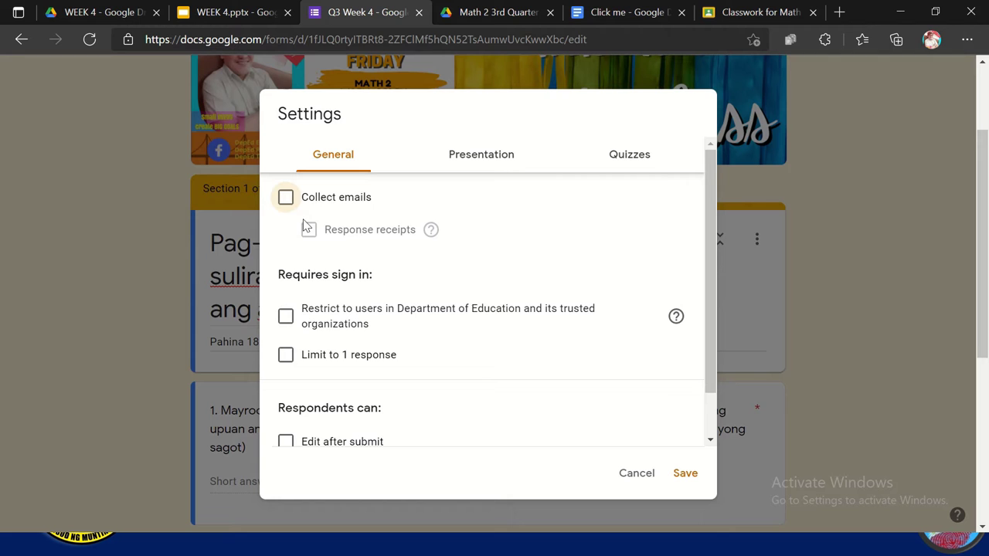
pyautogui.click(680, 473)
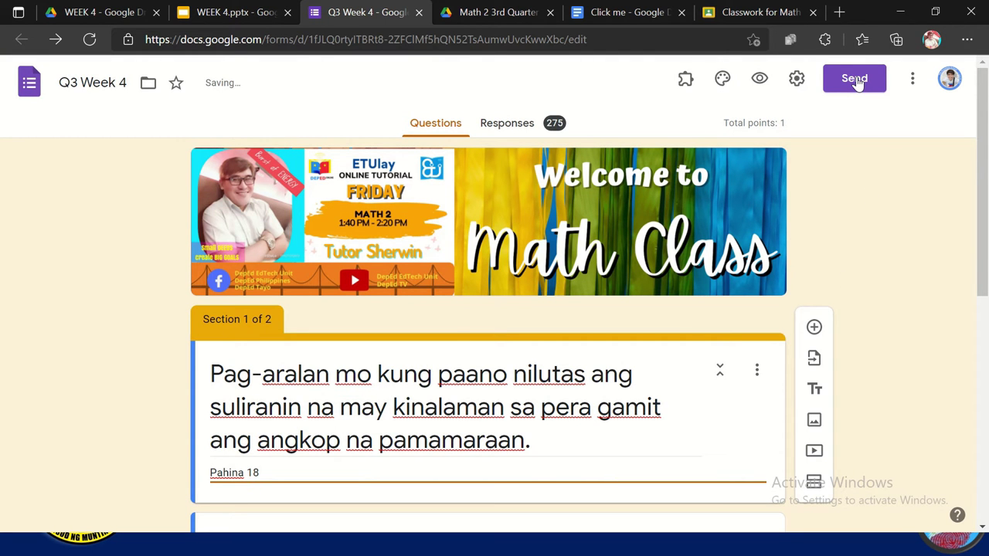
# Copy a shortened forms.gle link to the form from the Send form dialog.
pyautogui.click(858, 81)
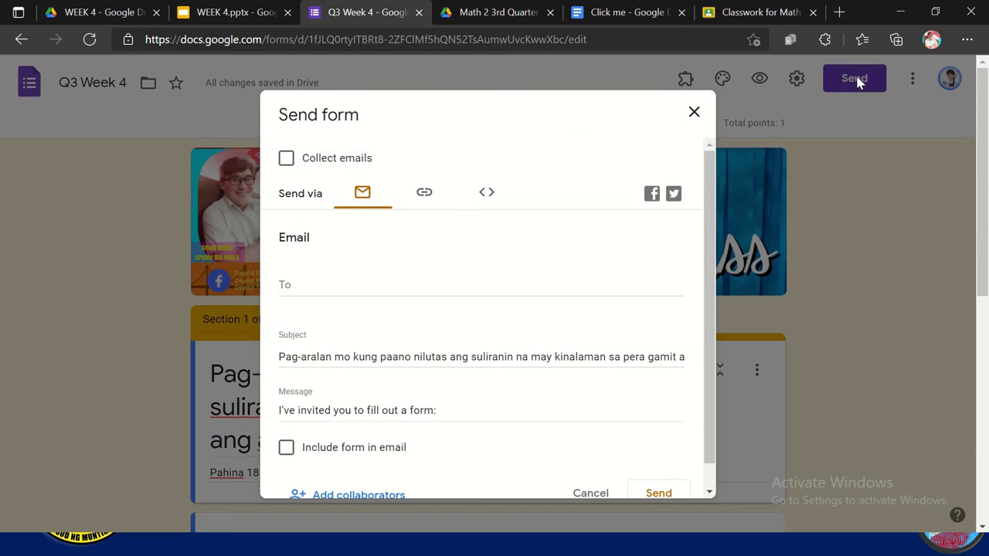
pyautogui.click(336, 283)
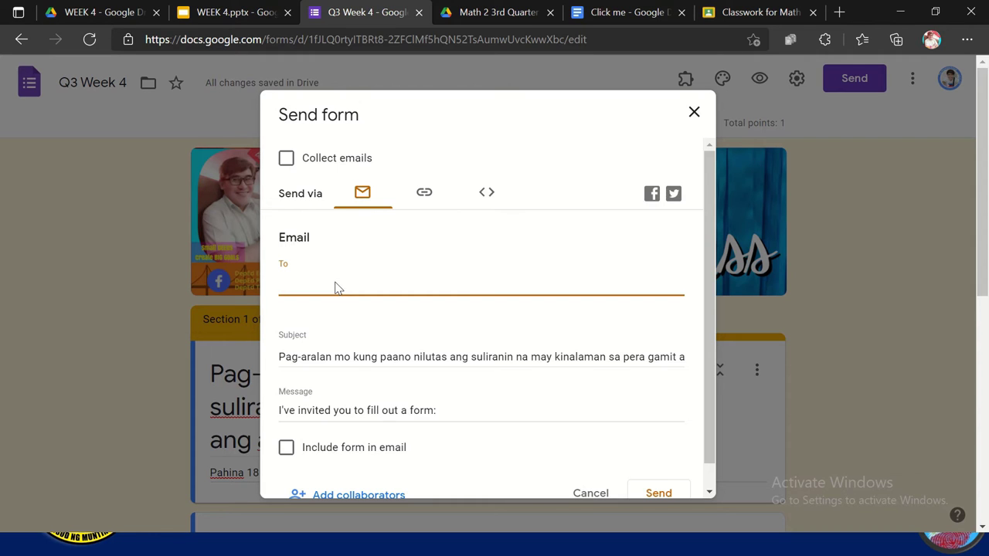
pyautogui.scroll(-1, 334, 285)
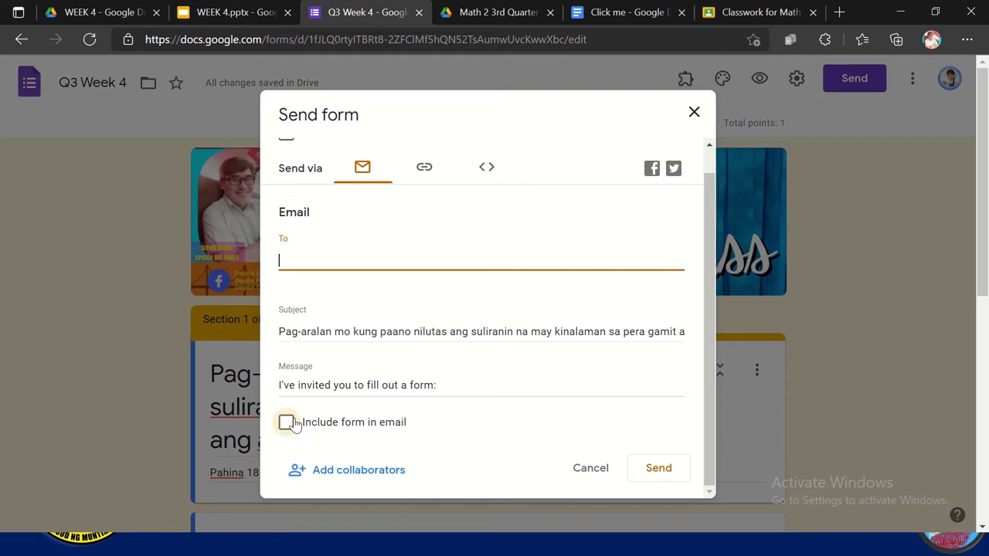
pyautogui.scroll(1, 373, 262)
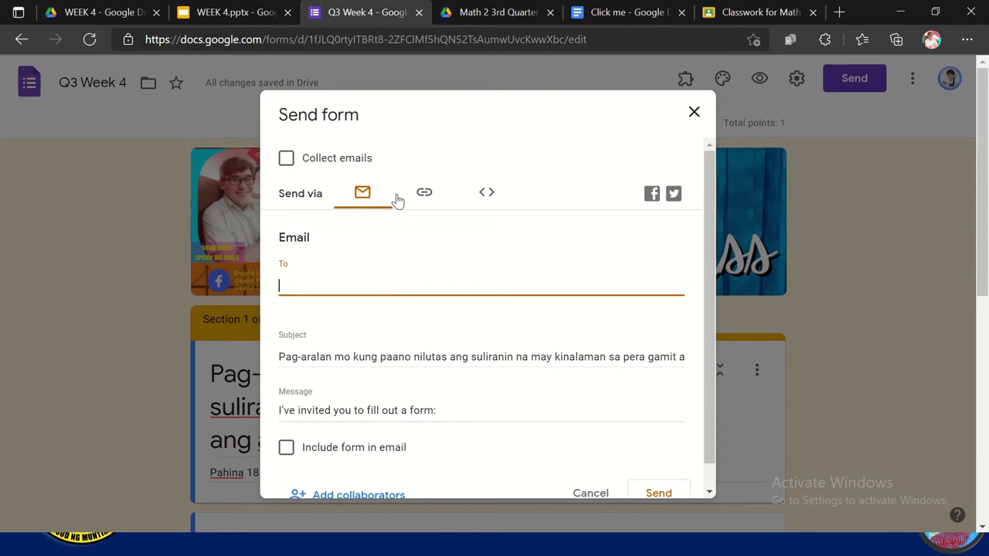
pyautogui.click(424, 194)
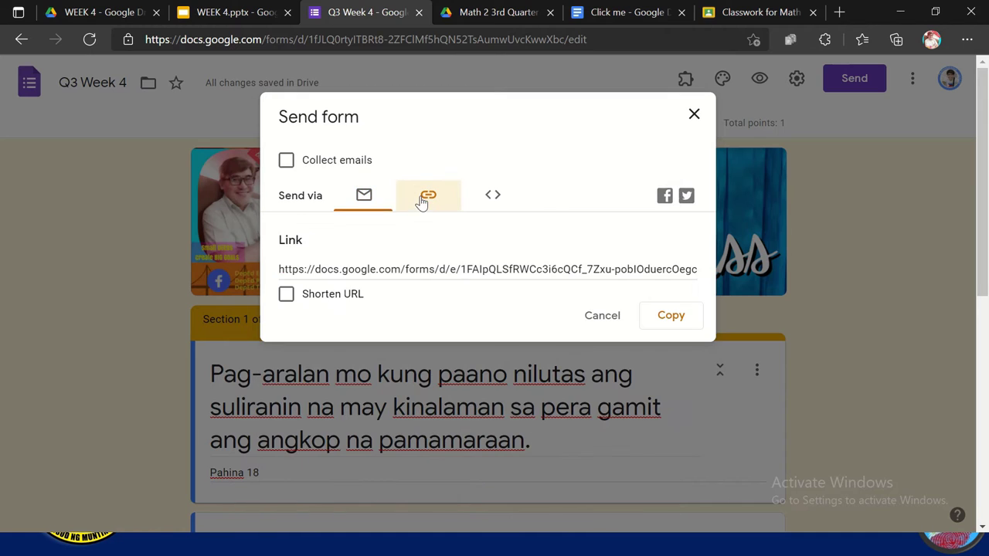
pyautogui.click(286, 295)
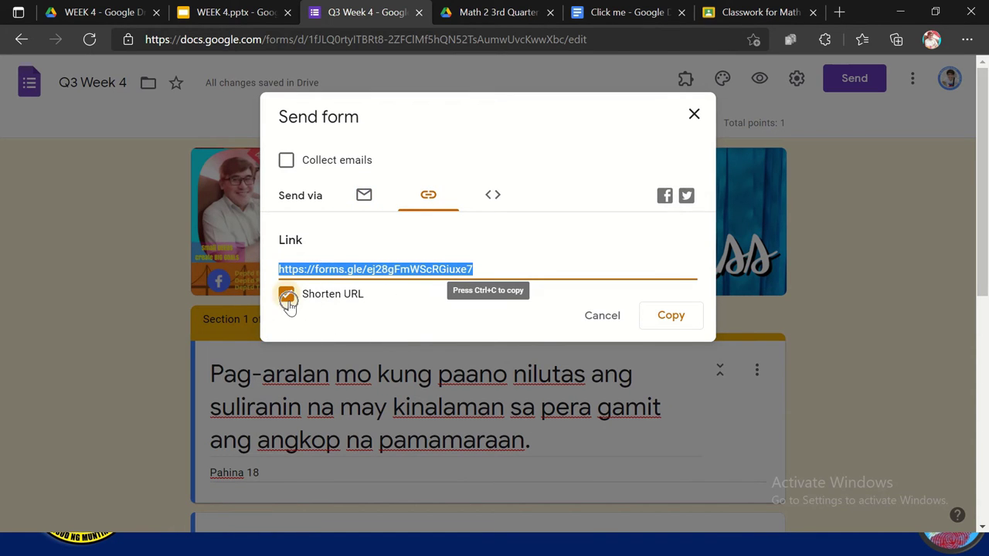
pyautogui.click(656, 321)
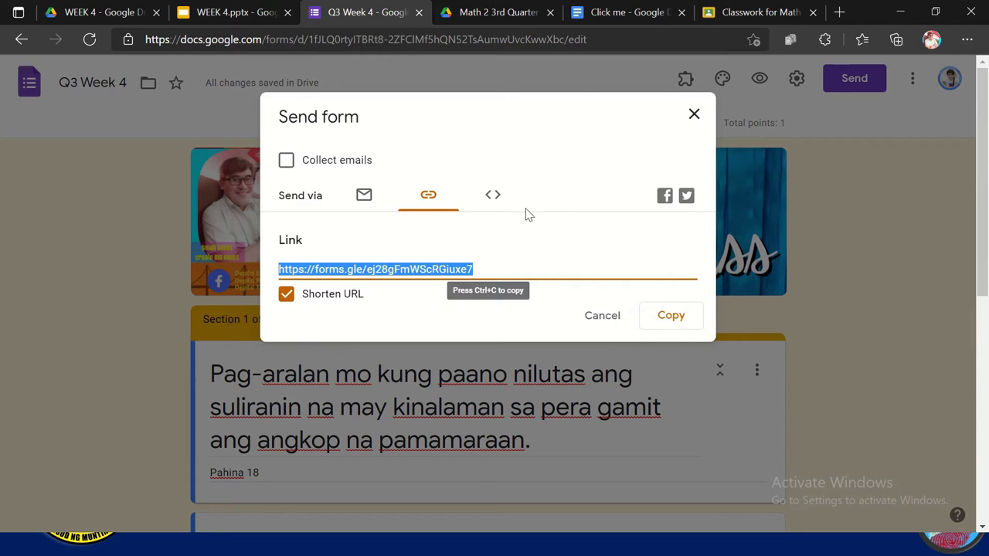
# View the Embed HTML code, then go back to the link and email sending options.
pyautogui.click(495, 198)
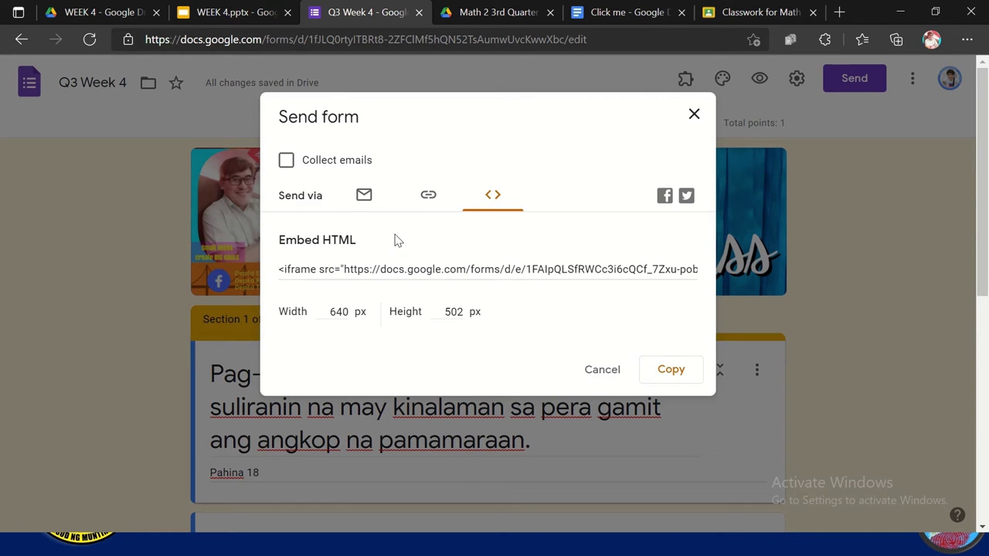
pyautogui.click(428, 200)
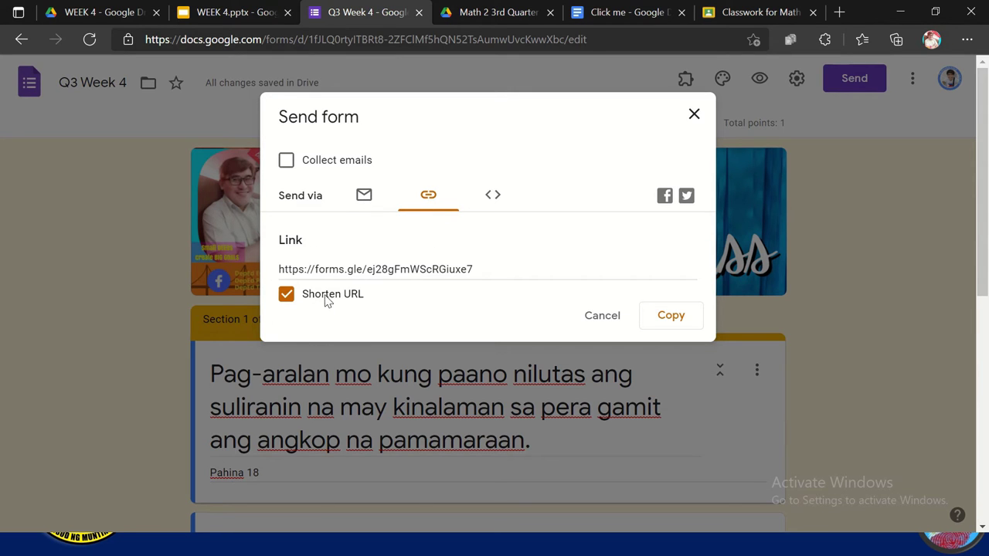
pyautogui.click(364, 197)
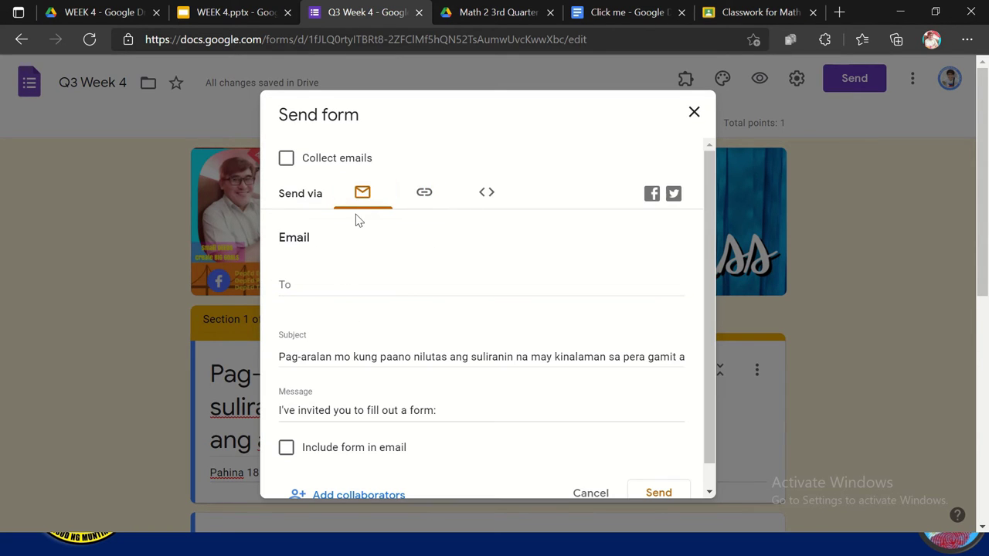
pyautogui.click(338, 286)
pyautogui.click(669, 494)
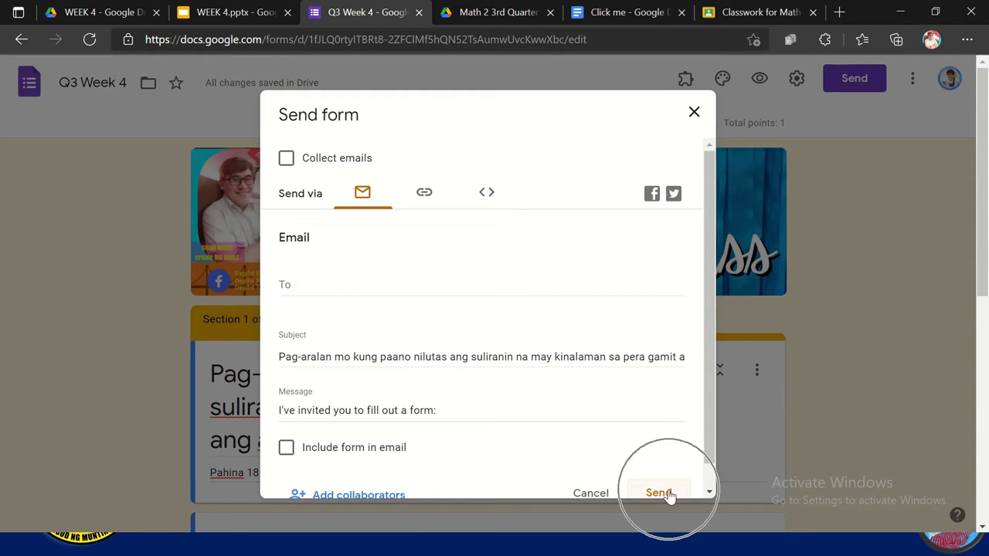
# Close the Send form dialog and browse the ⋮ More menu items before dismissing it.
pyautogui.click(692, 113)
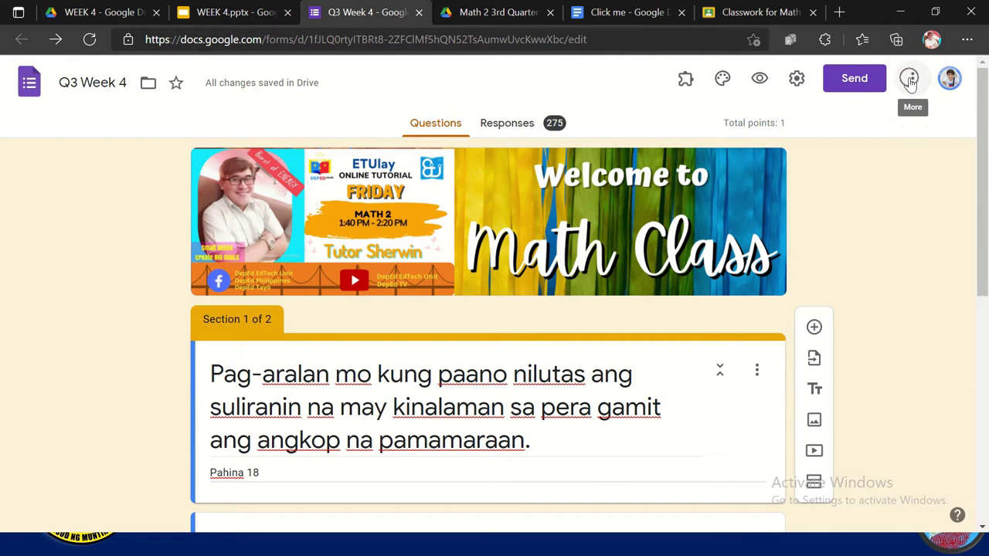
pyautogui.click(912, 80)
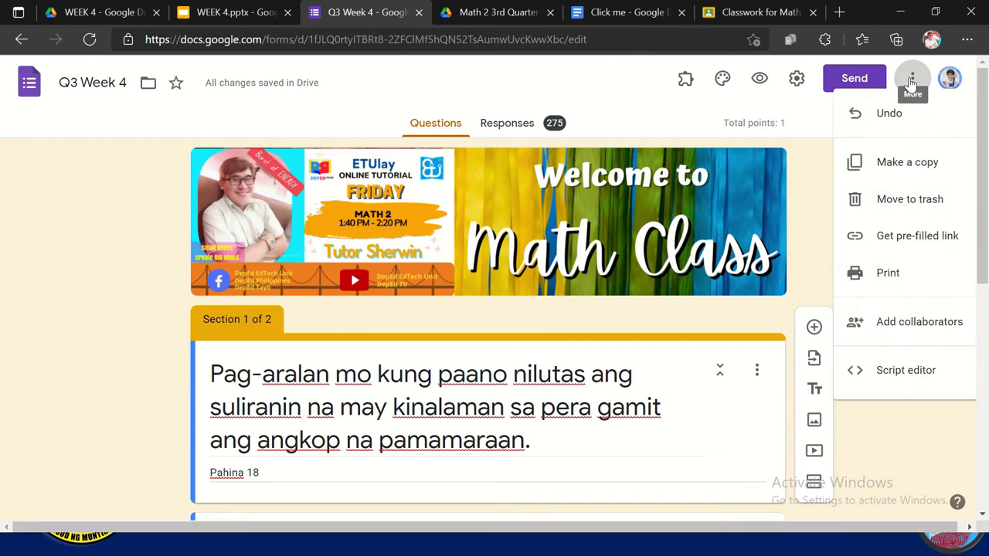
pyautogui.click(916, 174)
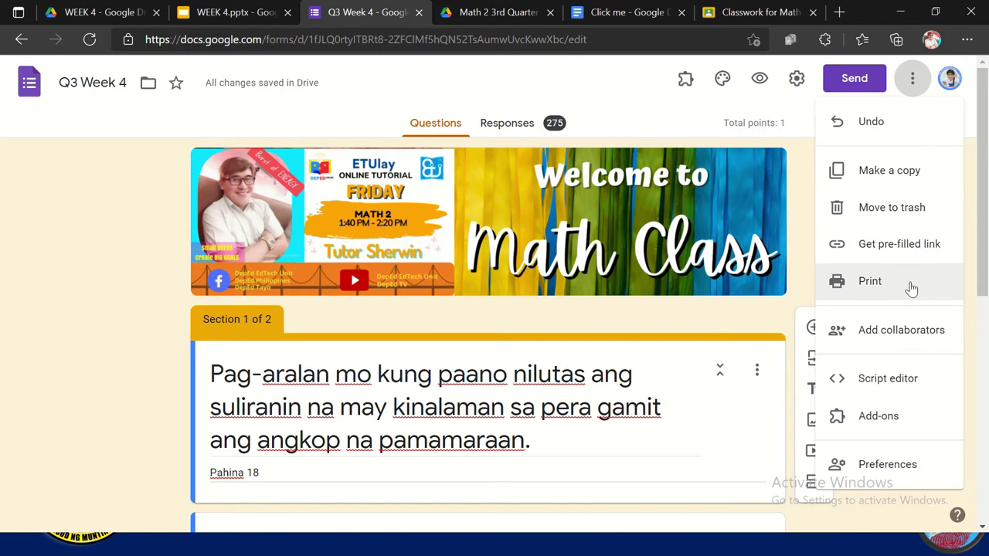
pyautogui.click(897, 338)
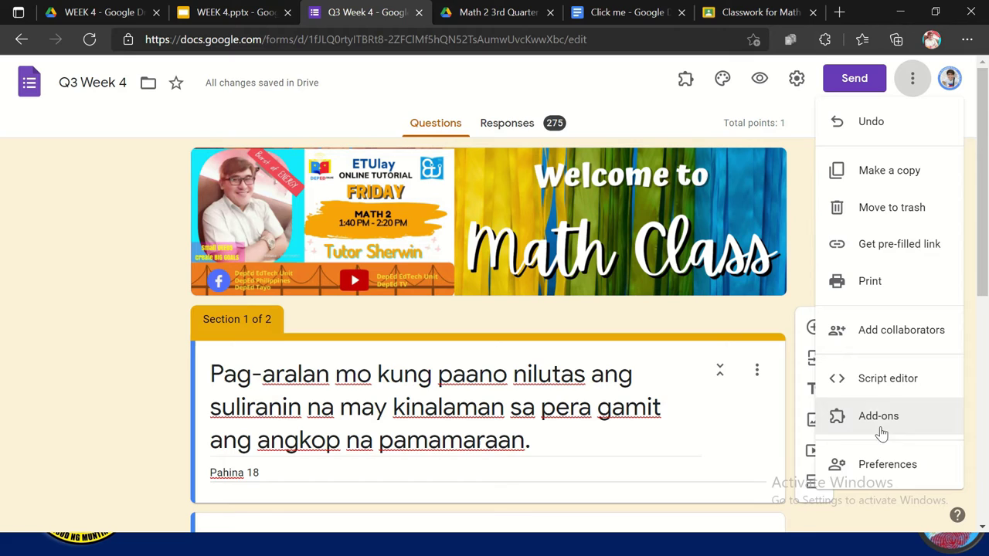
pyautogui.click(871, 352)
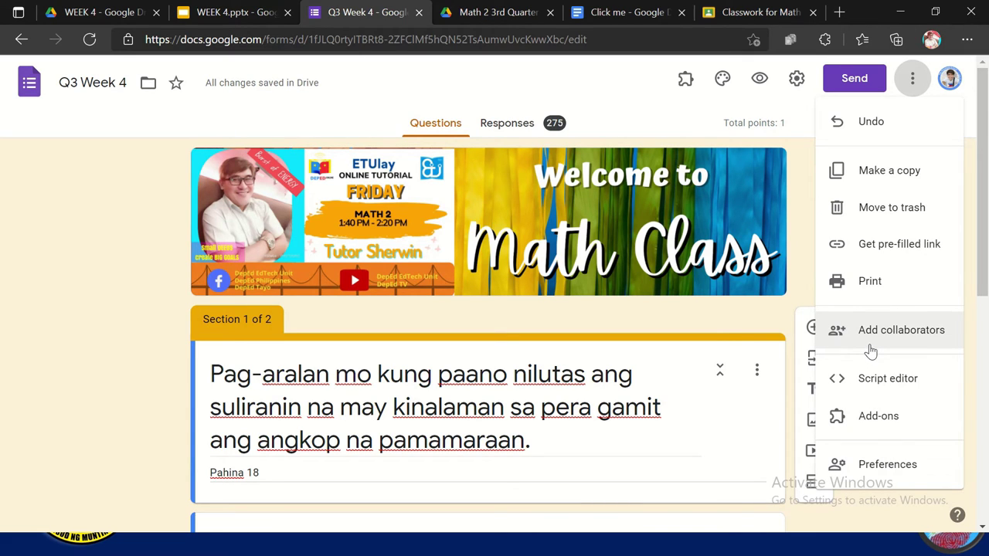
pyautogui.click(805, 248)
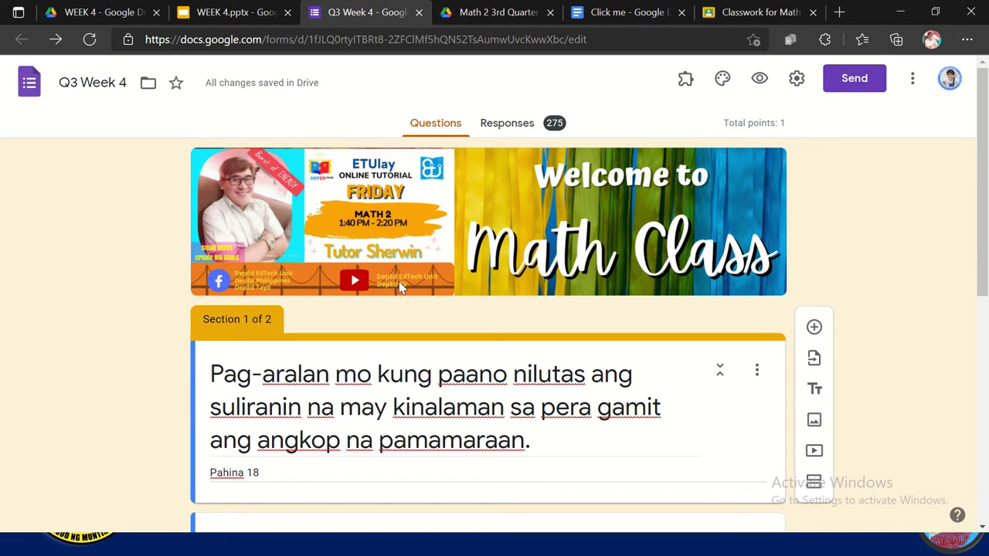
# Scroll down to Section 2, 'Pag-isipan Natin Ito', with its five class-joining steps.
pyautogui.scroll(-1, 263, 358)
pyautogui.scroll(-5, 263, 358)
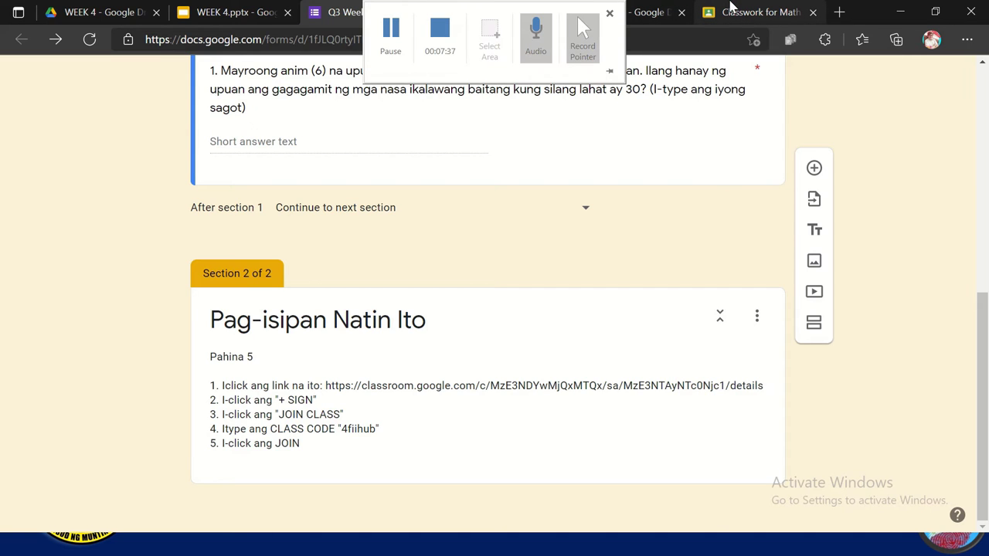
# Switch to the Math 2 3rd Quarter Week 4 Classwork page and scroll its Q3 Week4 posts.
pyautogui.click(748, 14)
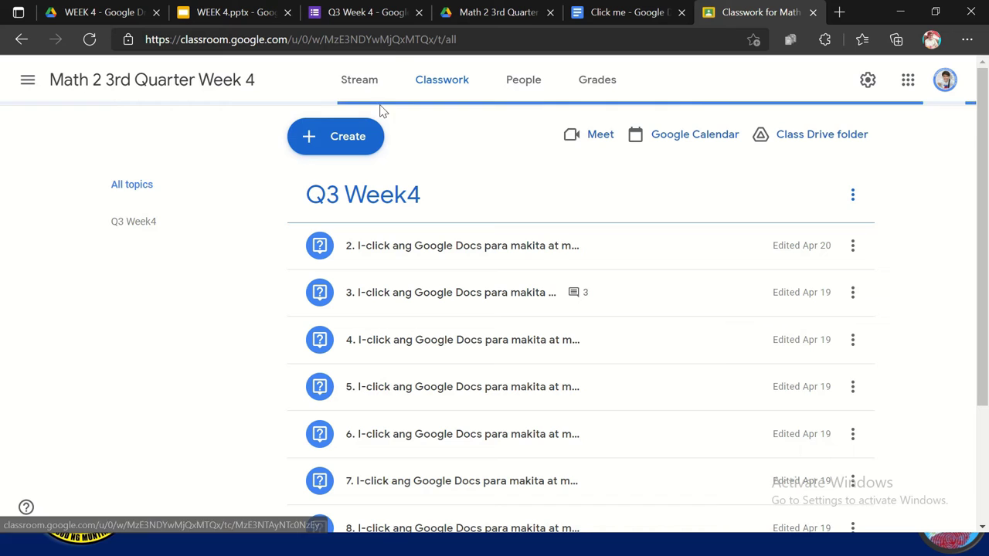
pyautogui.scroll(2, 399, 323)
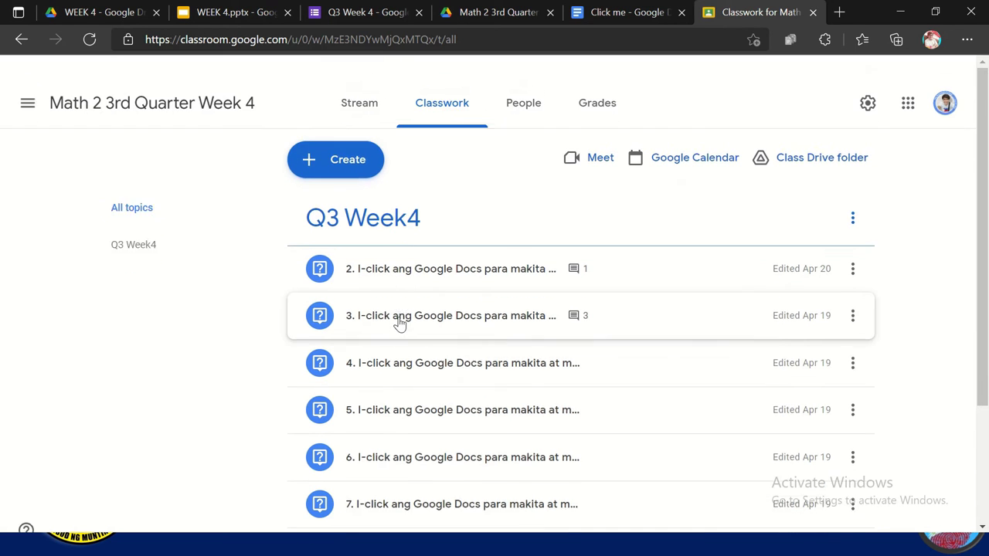
pyautogui.scroll(-1, 428, 279)
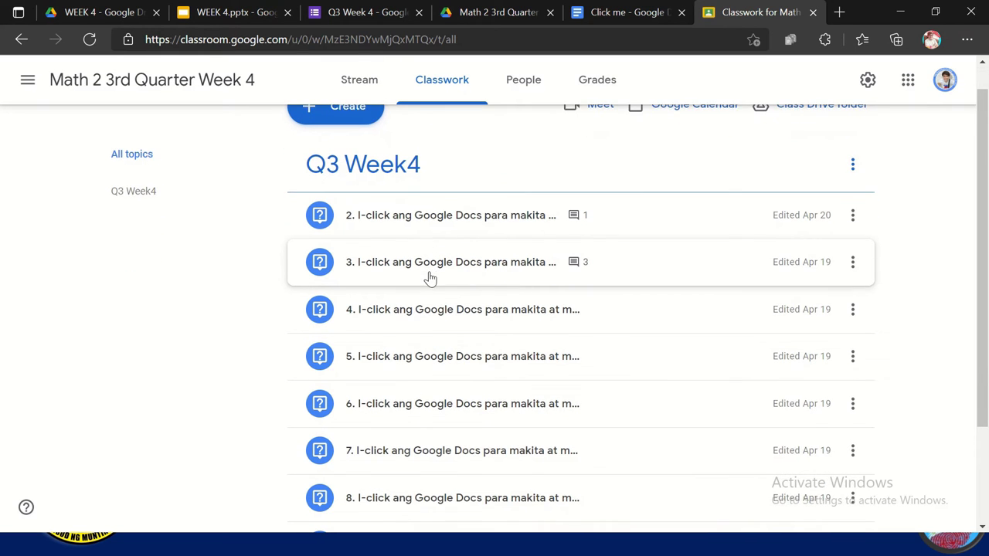
pyautogui.scroll(-4, 388, 223)
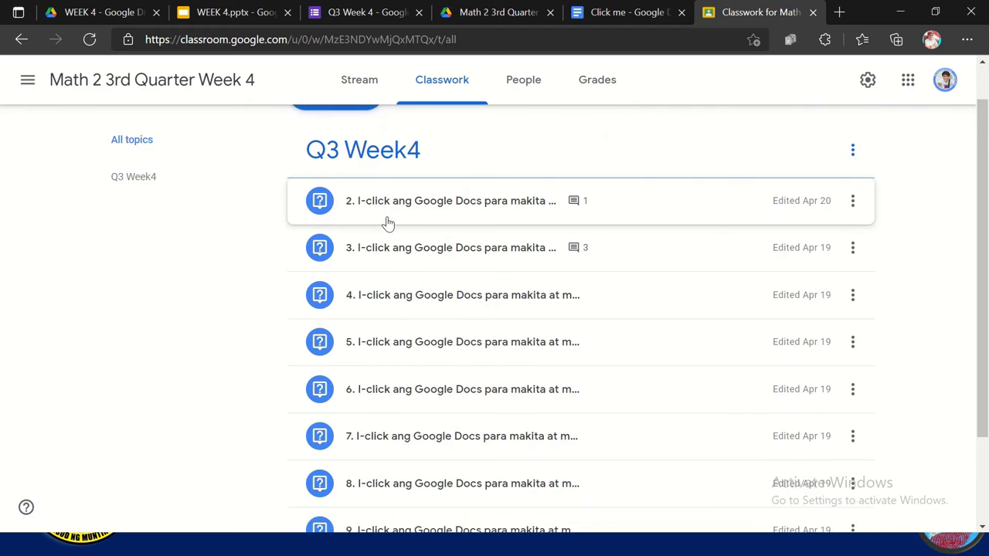
pyautogui.scroll(3, 388, 222)
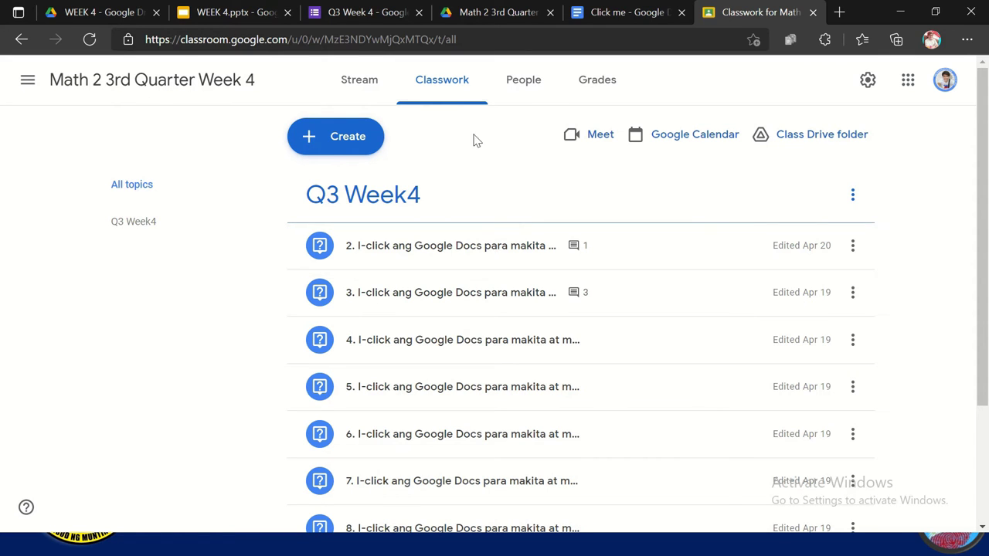
pyautogui.click(501, 13)
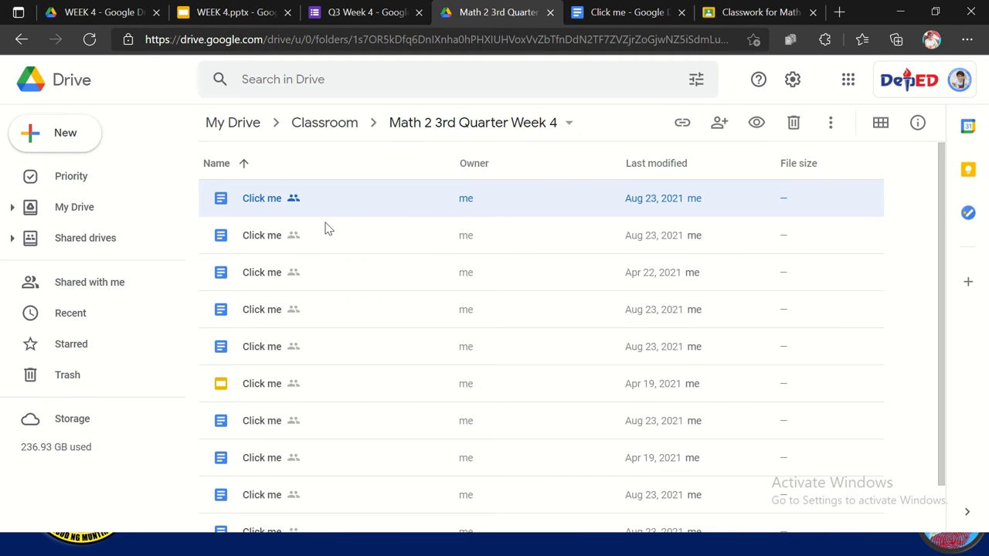
pyautogui.scroll(-1, 291, 275)
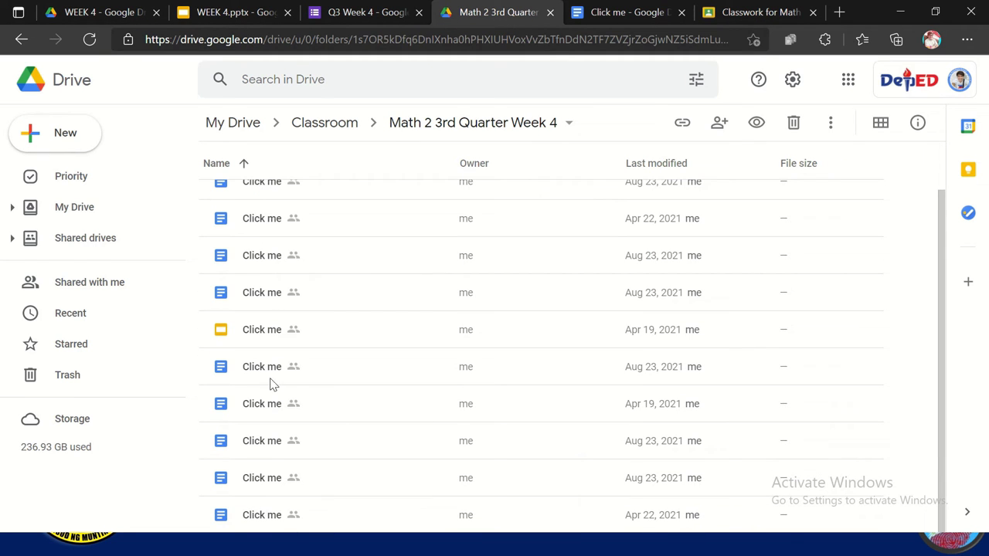
pyautogui.scroll(1, 262, 465)
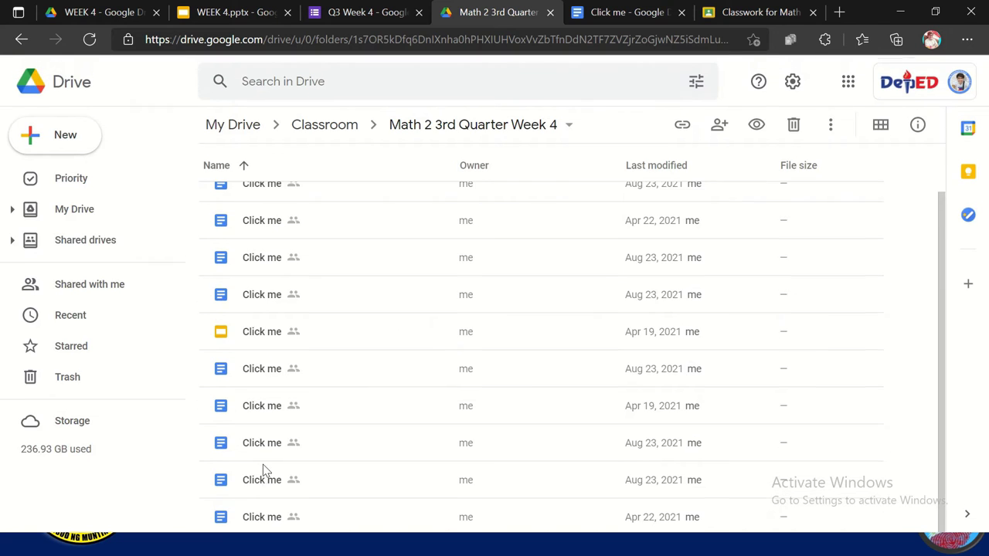
pyautogui.click(776, 14)
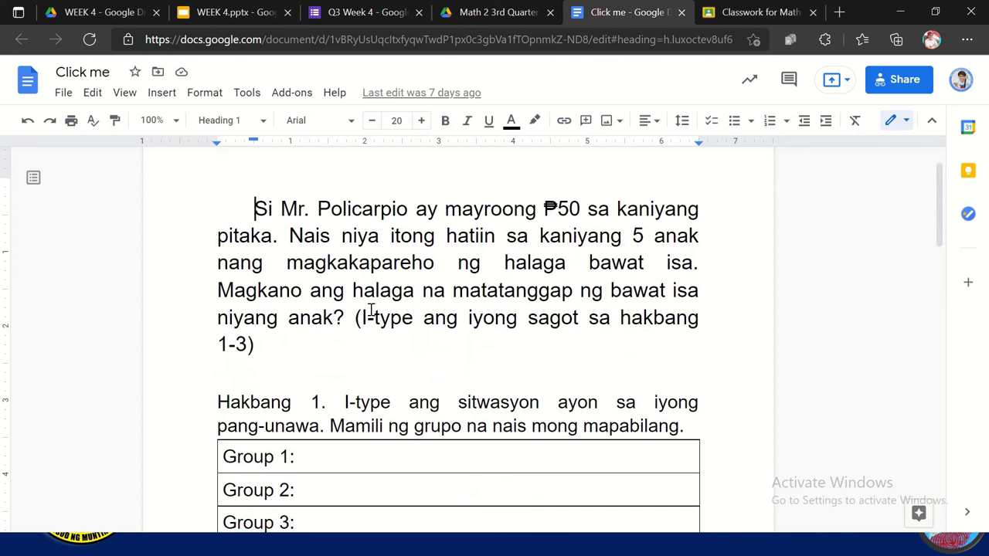
# Scroll to the Group 1–5 table under Hakbang 1 and open the Click me document's sharing settings.
pyautogui.scroll(-3, 371, 309)
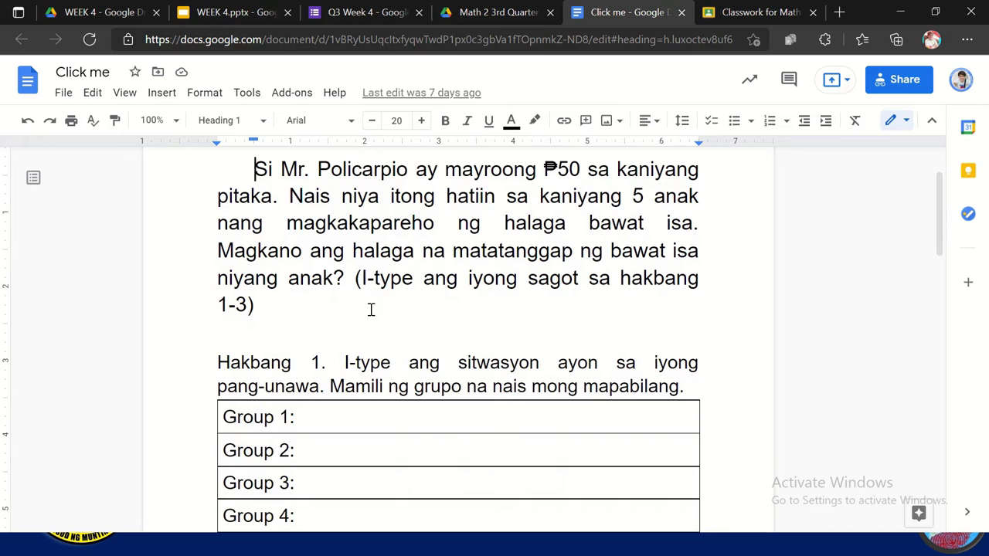
pyautogui.scroll(-1, 371, 310)
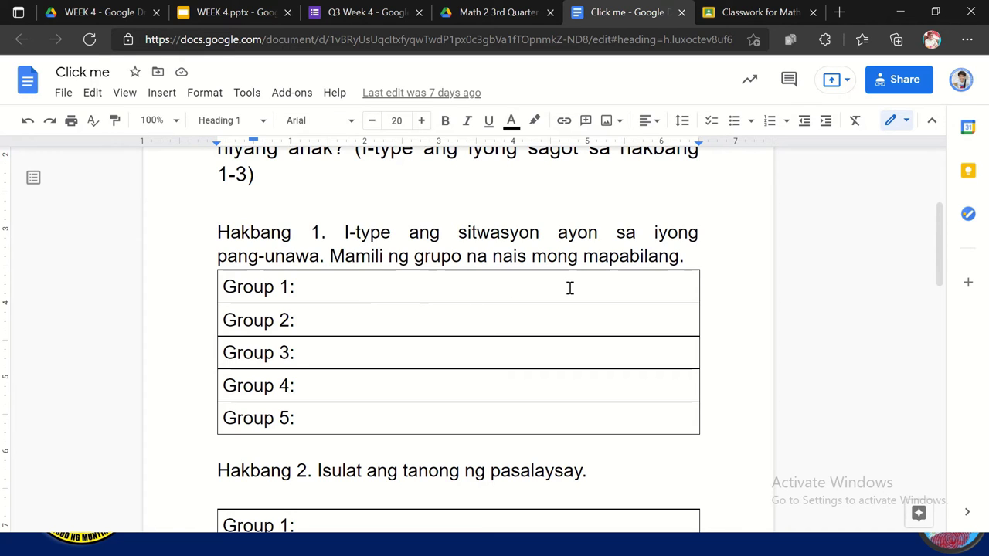
pyautogui.click(896, 83)
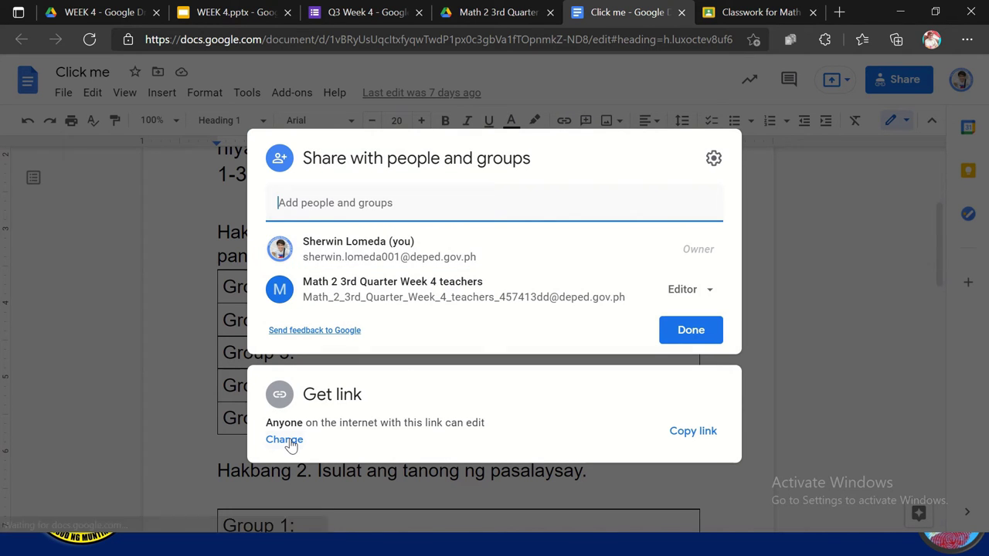
# Confirm the link is set to 'Anyone with the link' as Editor, then close the sharing dialog.
pyautogui.click(290, 444)
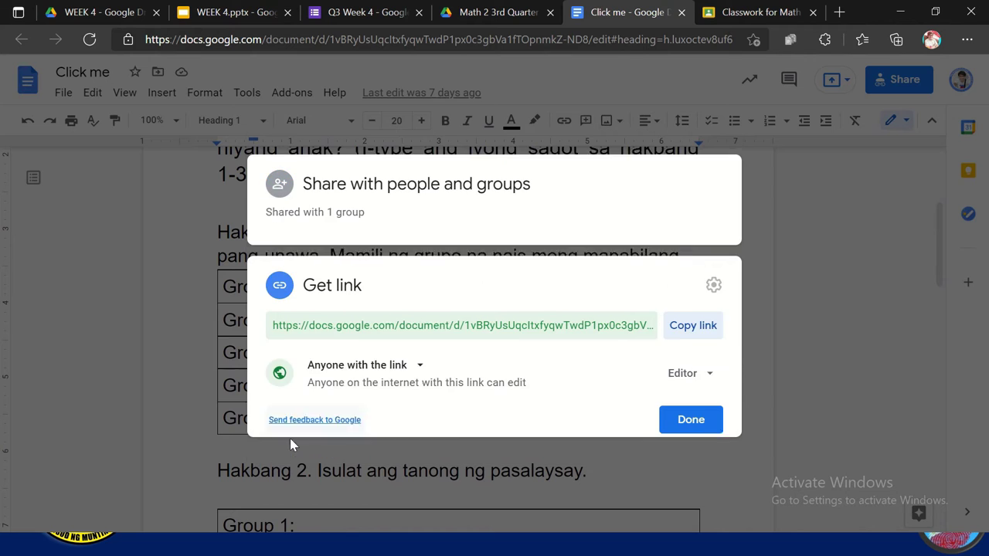
pyautogui.click(421, 357)
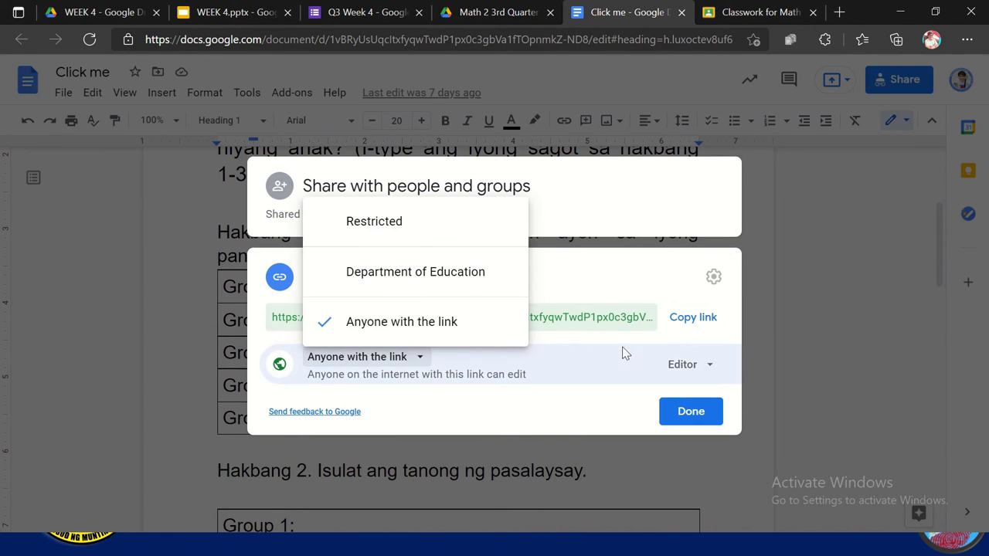
pyautogui.click(692, 364)
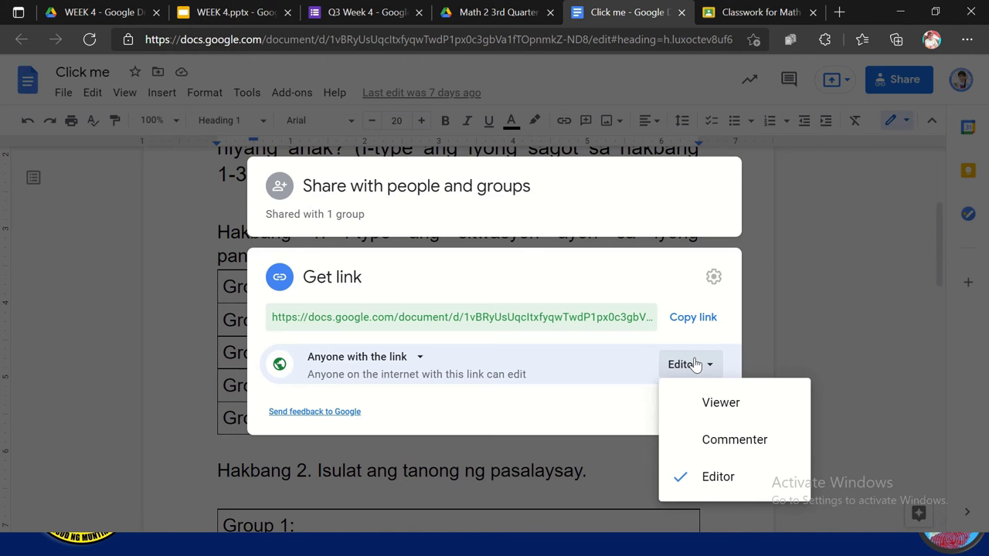
pyautogui.click(821, 314)
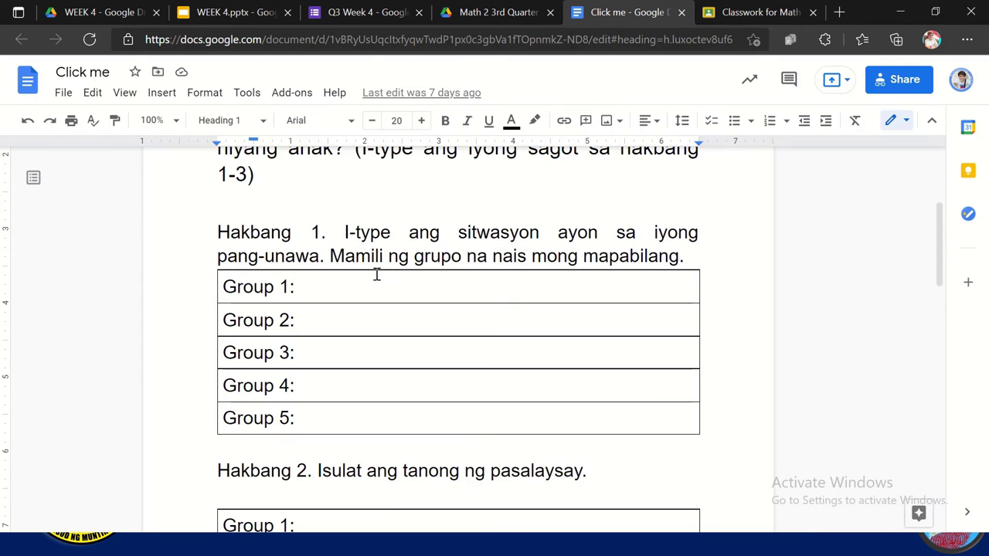
# Click into the Group 1 table cell, then return to the Math 2 Q3 Week 4 Classwork page.
pyautogui.click(371, 282)
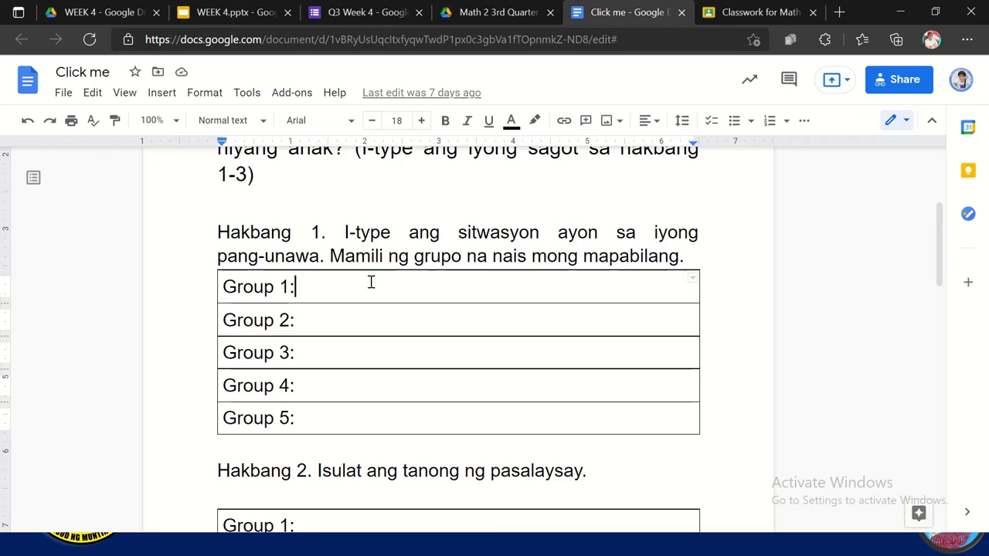
pyautogui.click(371, 282)
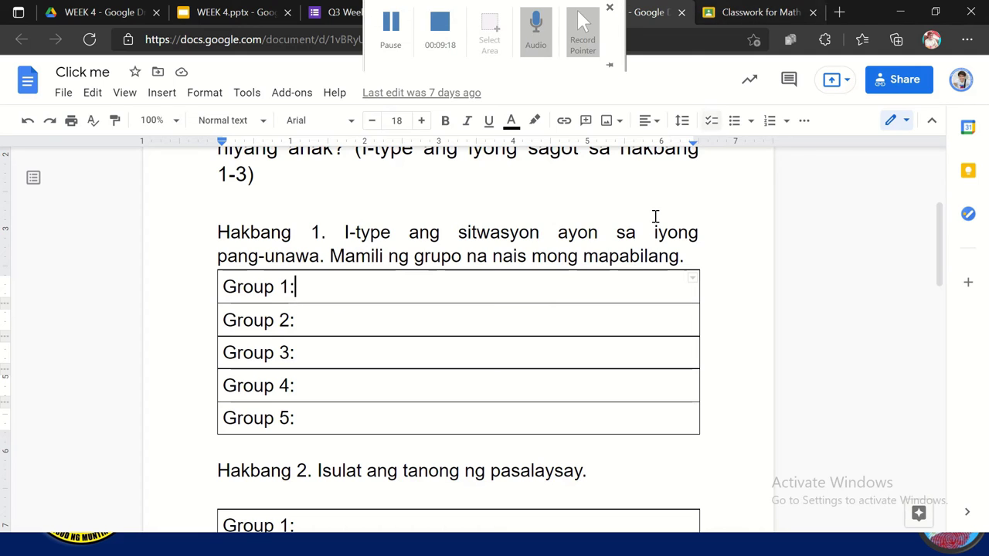
pyautogui.click(755, 16)
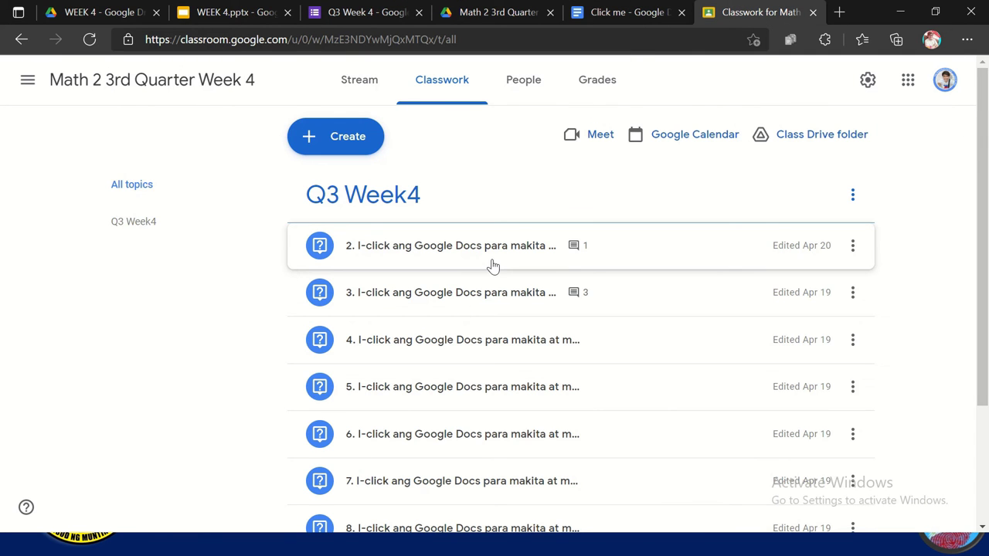
pyautogui.click(853, 247)
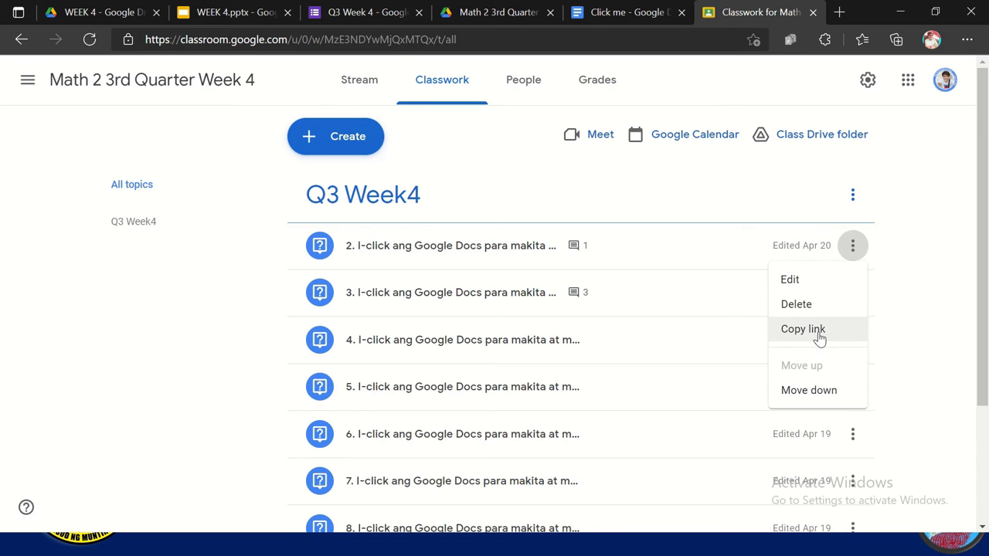
pyautogui.click(503, 258)
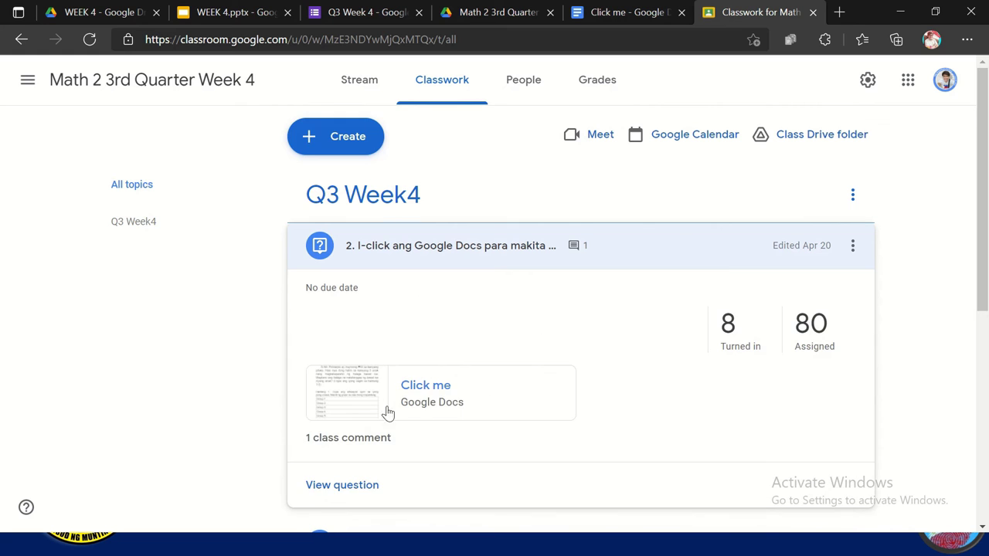
pyautogui.scroll(-1, 394, 374)
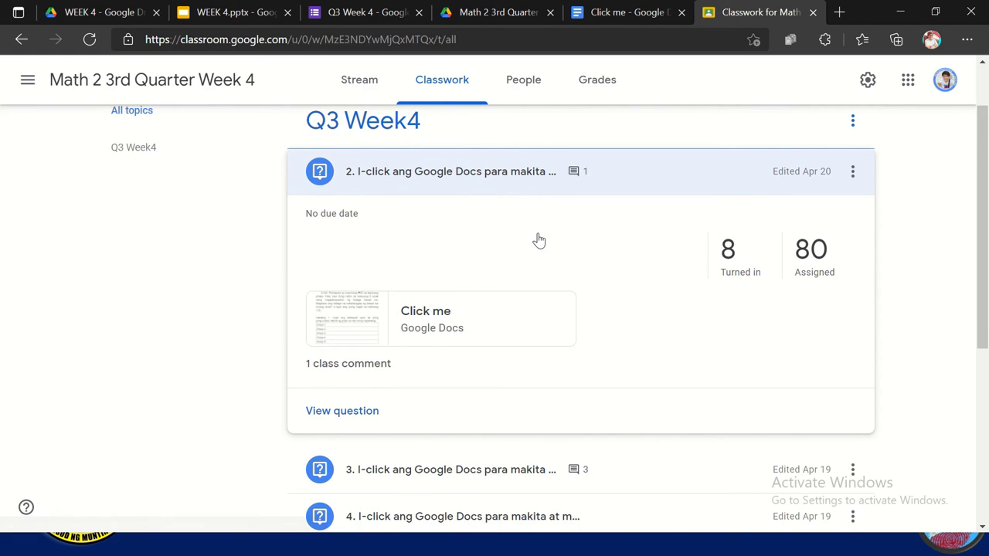
pyautogui.scroll(-3, 535, 264)
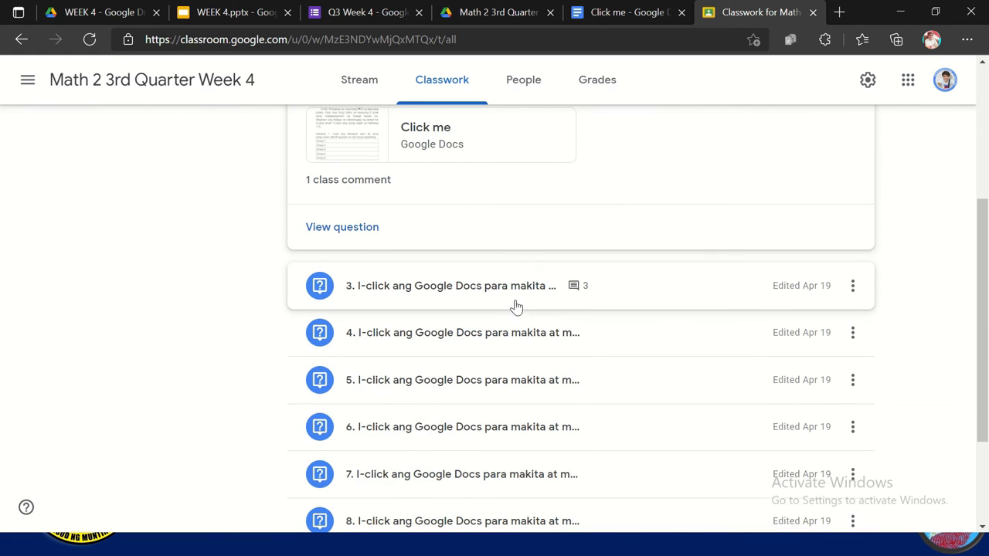
pyautogui.click(516, 307)
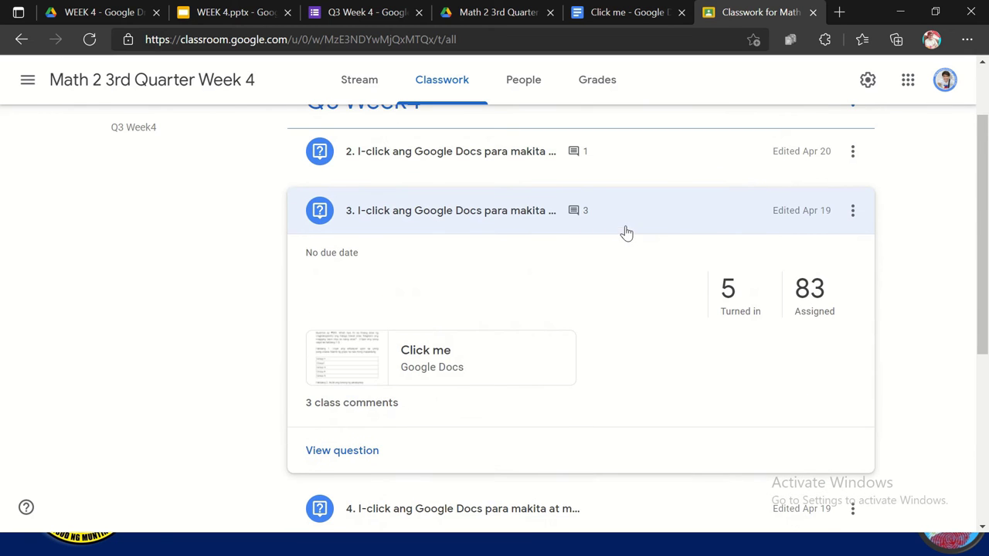
pyautogui.click(520, 222)
pyautogui.click(517, 223)
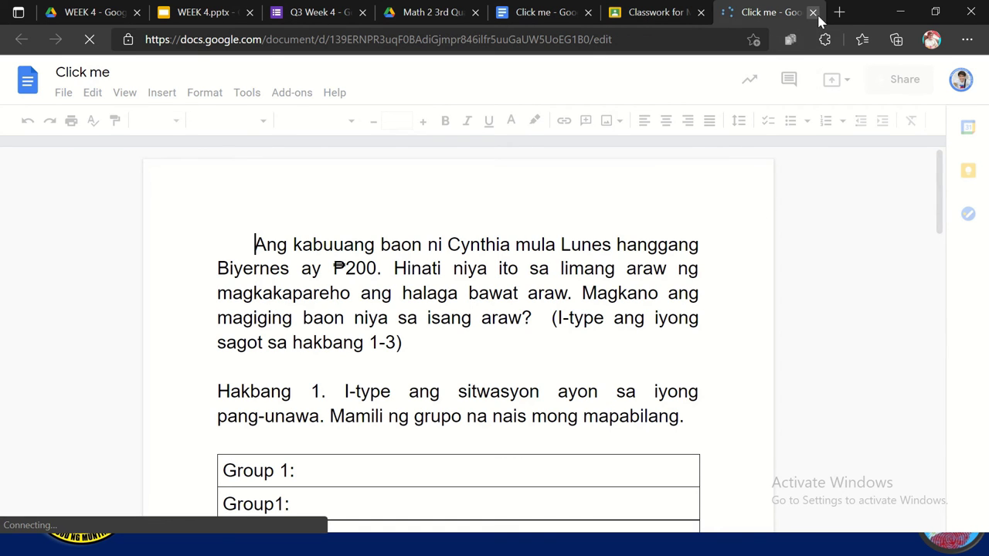
pyautogui.hotkey('ctrl', 'w')
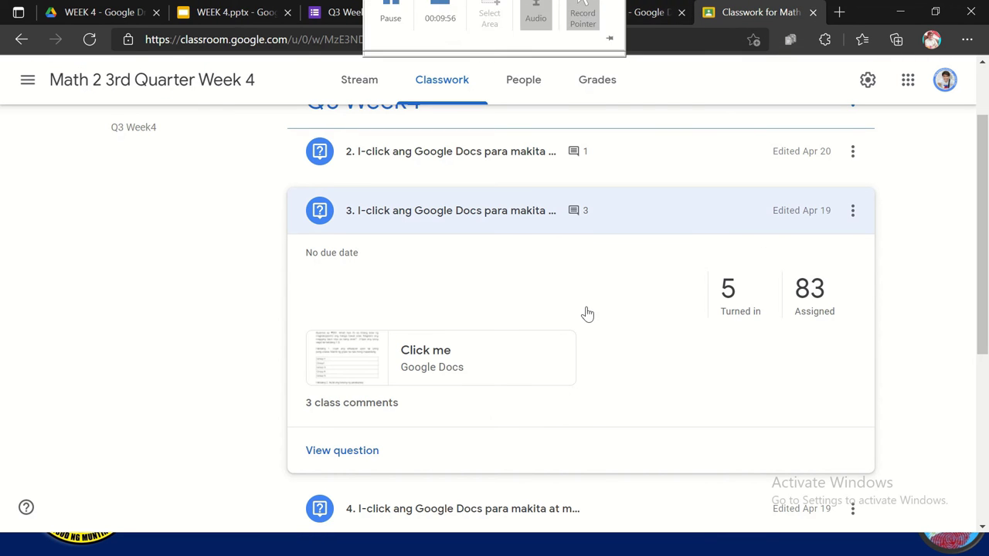
pyautogui.click(510, 221)
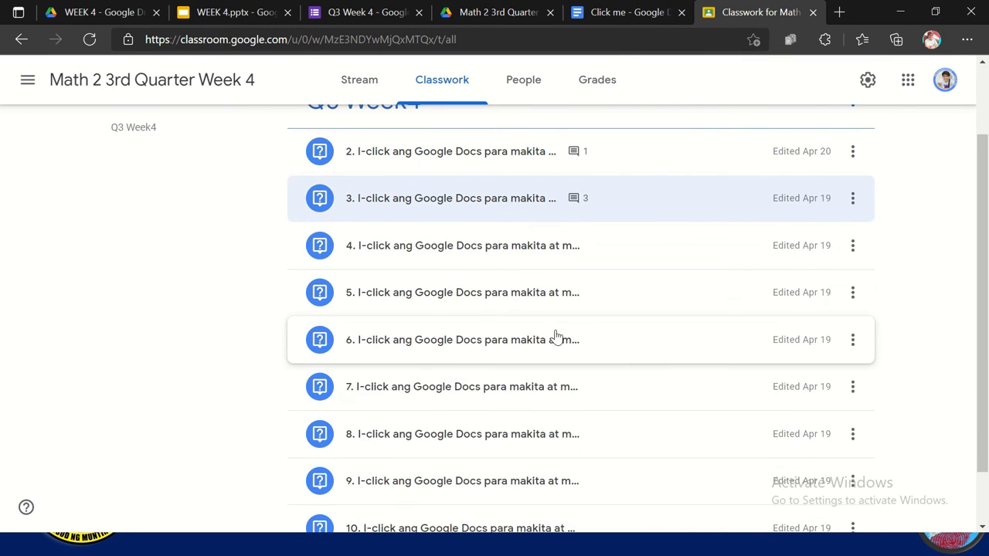
pyautogui.scroll(-1, 556, 338)
pyautogui.scroll(3, 557, 337)
pyautogui.scroll(1, 557, 338)
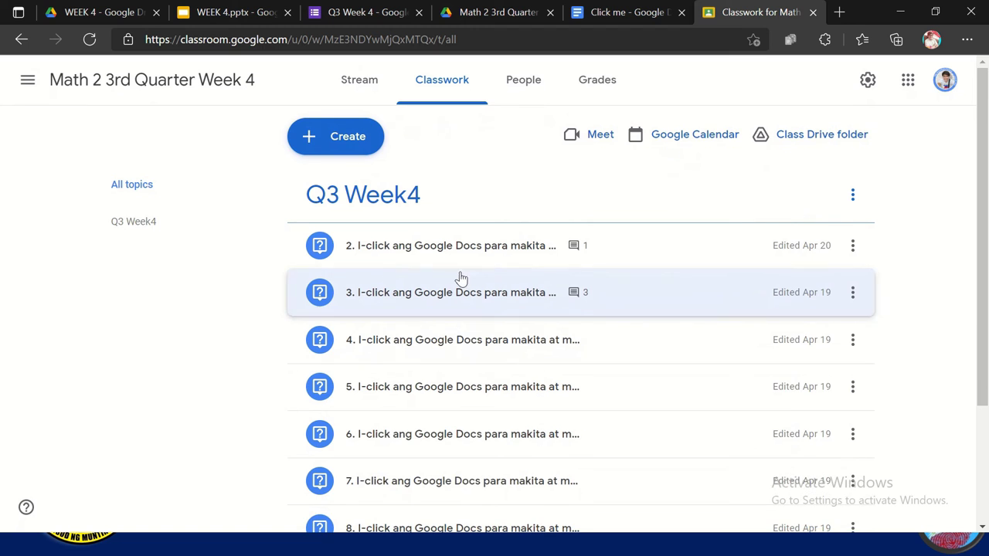
# Scroll the Click me document to its closing Classroom question link and point it out.
pyautogui.click(488, 257)
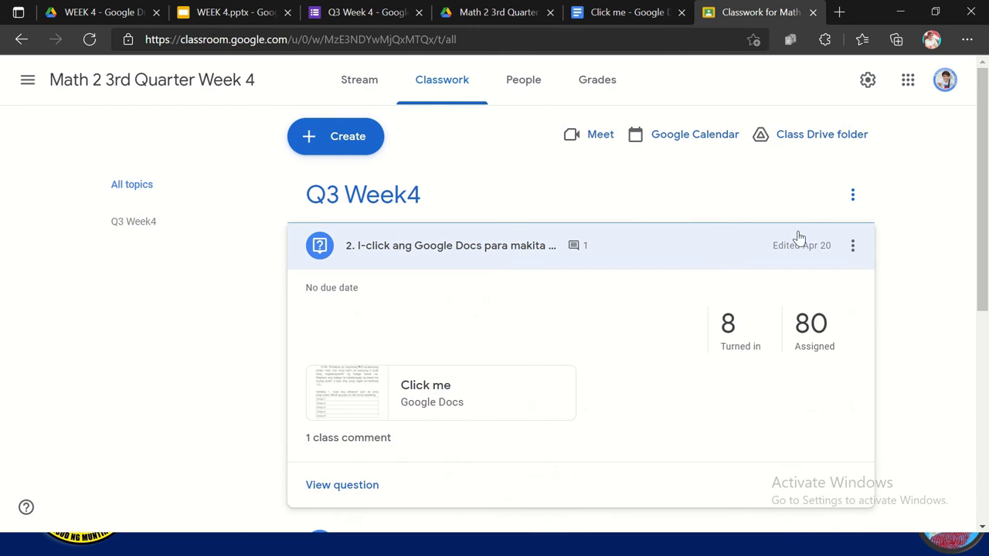
pyautogui.click(636, 13)
pyautogui.scroll(-12, 386, 410)
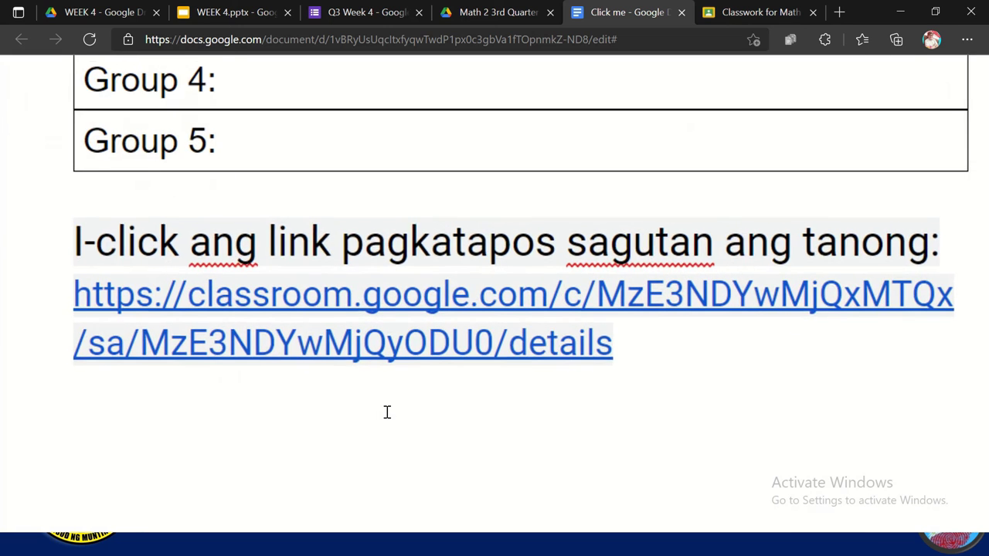
pyautogui.hscroll(1, 392, 433)
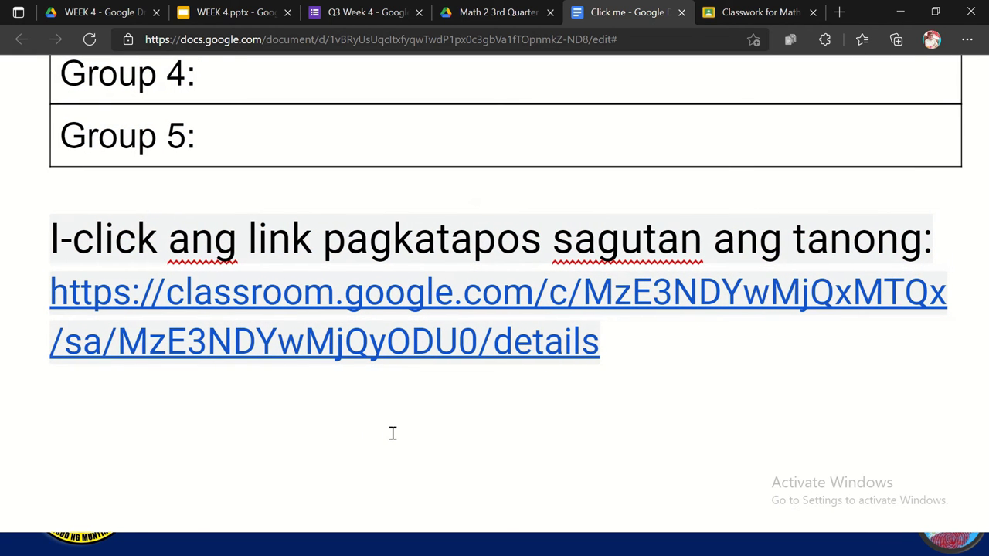
pyautogui.click(375, 305)
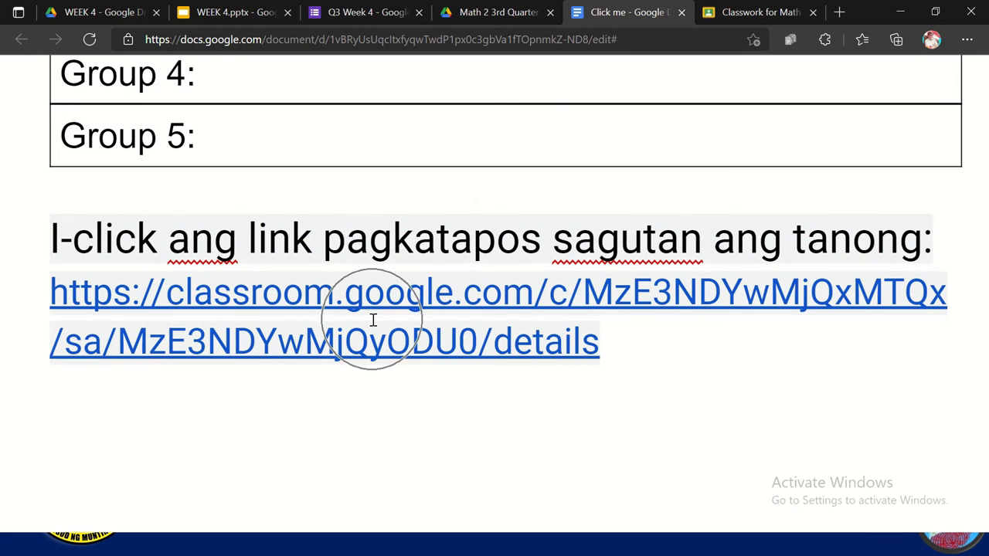
pyautogui.scroll(3, 386, 161)
pyautogui.scroll(-2, 387, 161)
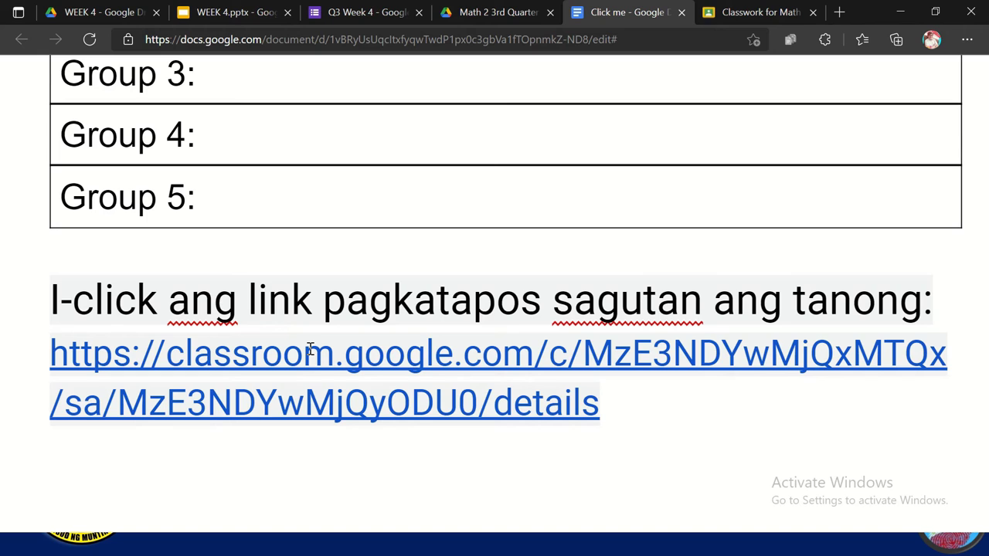
pyautogui.click(236, 382)
pyautogui.click(236, 382)
# Copy question 3's link from the Classroom Classwork list and return to the Click me document.
pyautogui.click(746, 9)
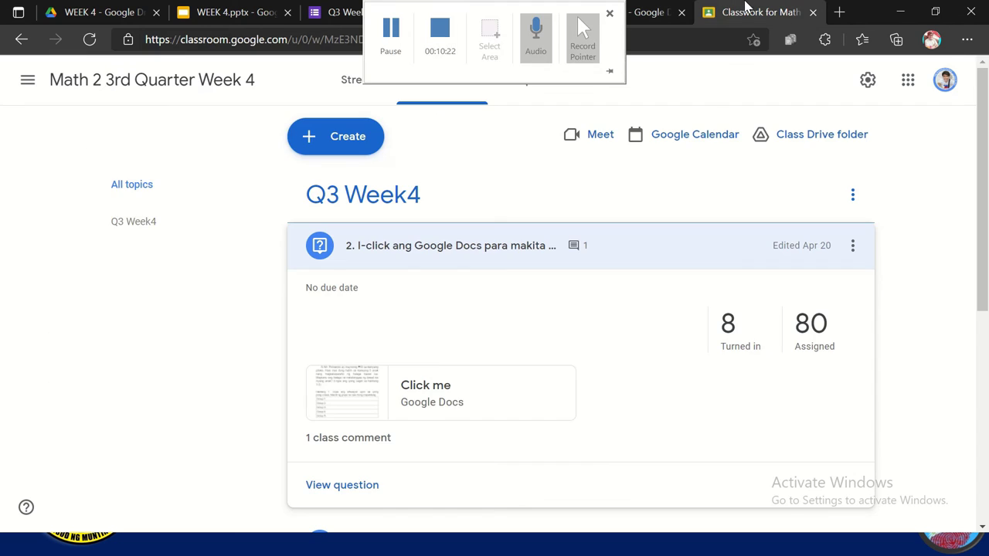
pyautogui.click(661, 248)
pyautogui.scroll(-1, 636, 336)
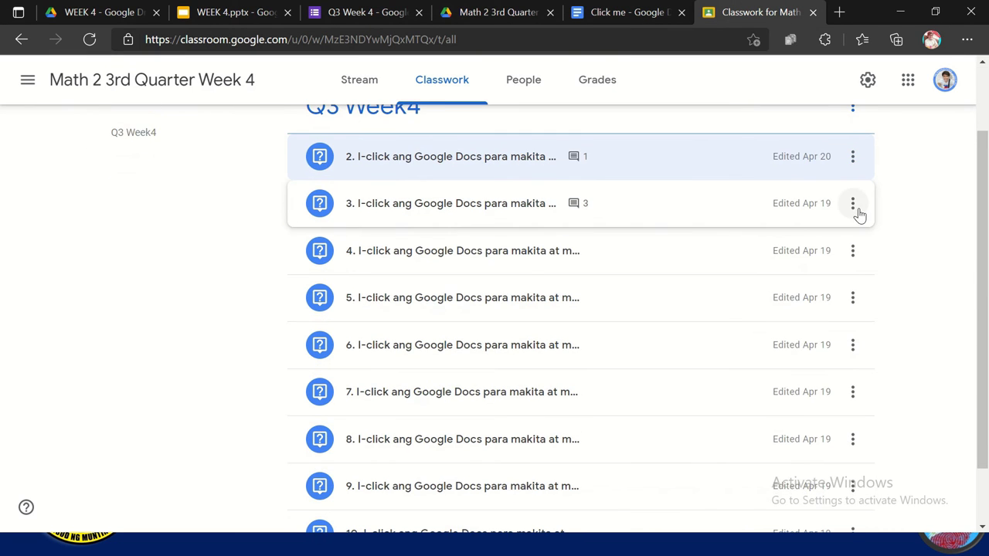
pyautogui.click(854, 204)
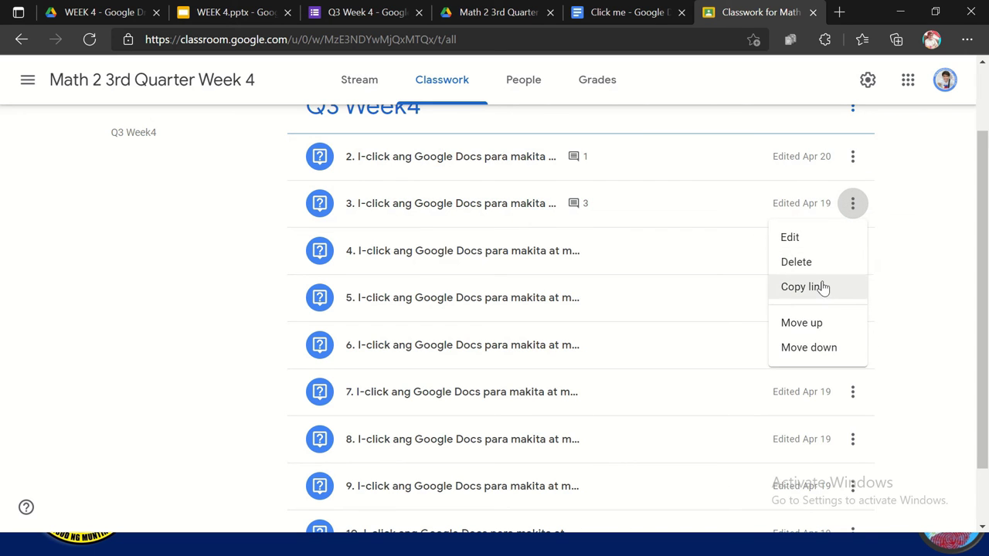
pyautogui.click(821, 288)
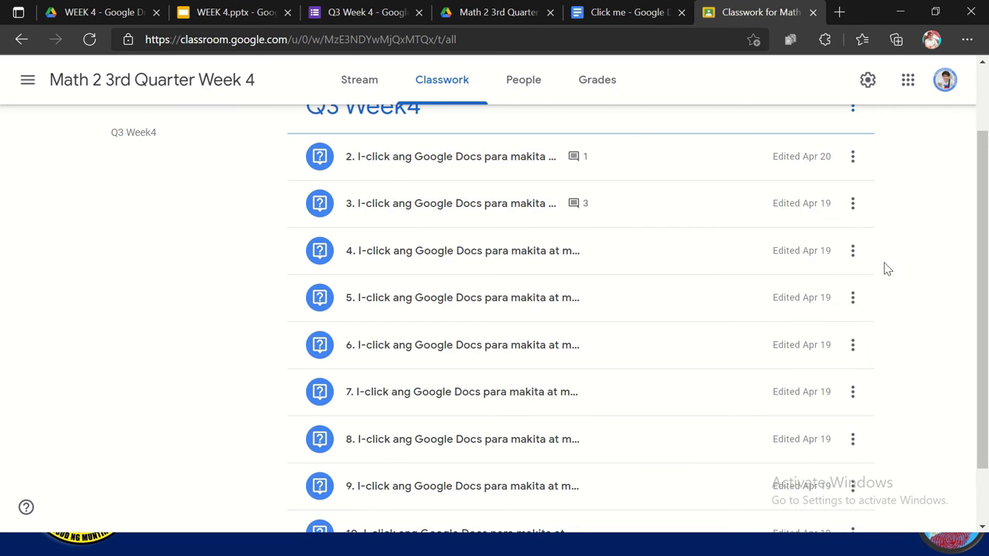
pyautogui.click(648, 20)
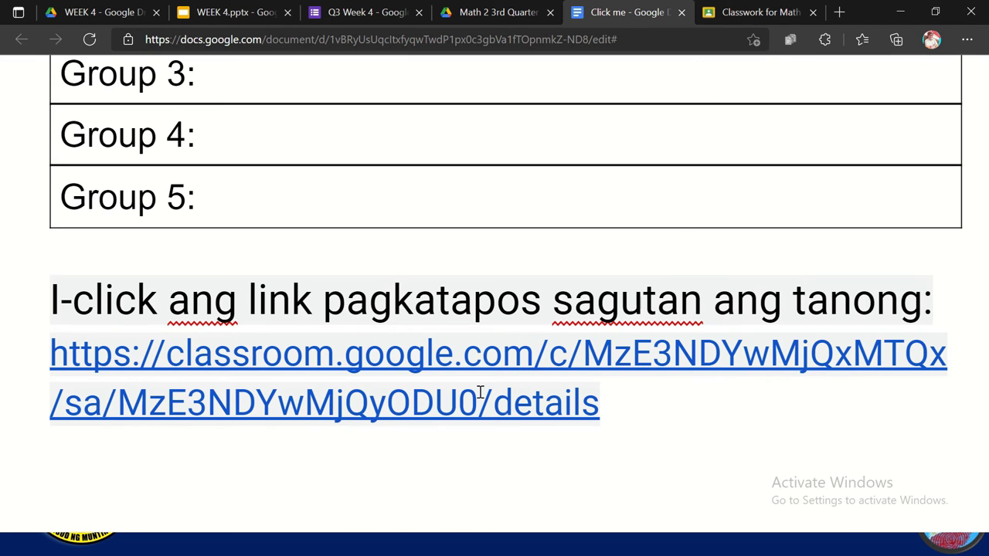
# Cycle through open windows to the WEEK 4.pptx slides, then on to the PowerPoint PUSH Program deck.
pyautogui.hotkey('alt', 'Tab')
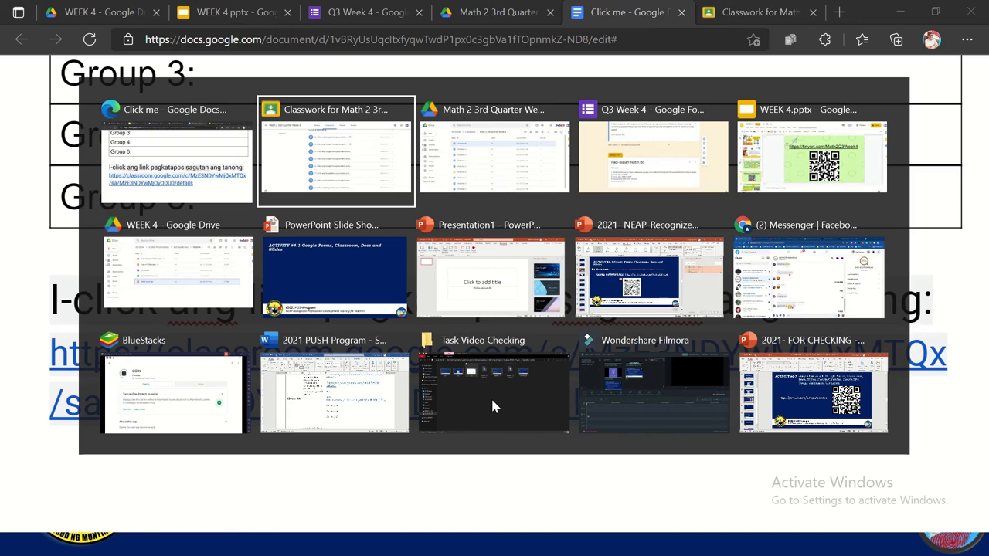
pyautogui.hotkey('alt', 'Tab')
pyautogui.hotkey('alt', 'Tab')
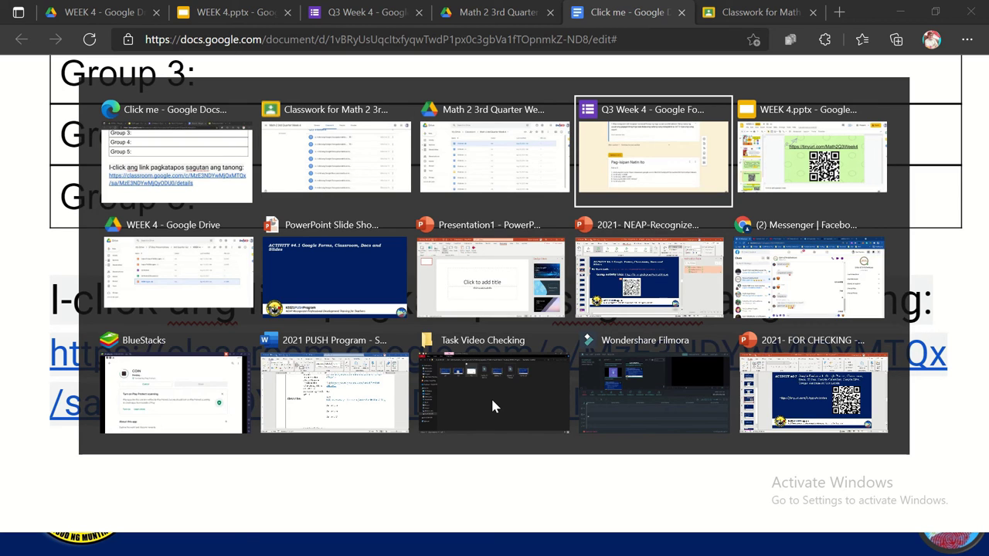
pyautogui.hotkey('alt', 'Tab')
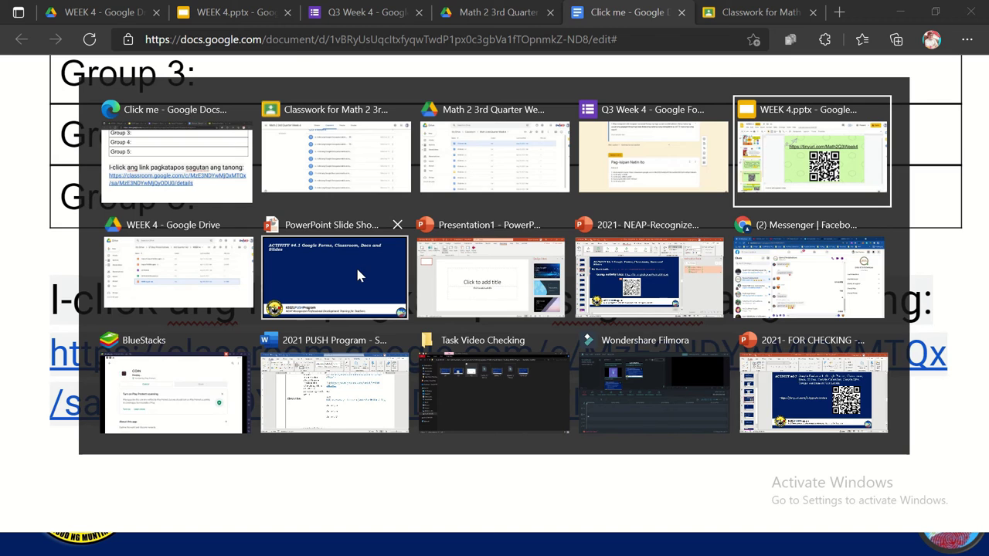
pyautogui.press('alt')
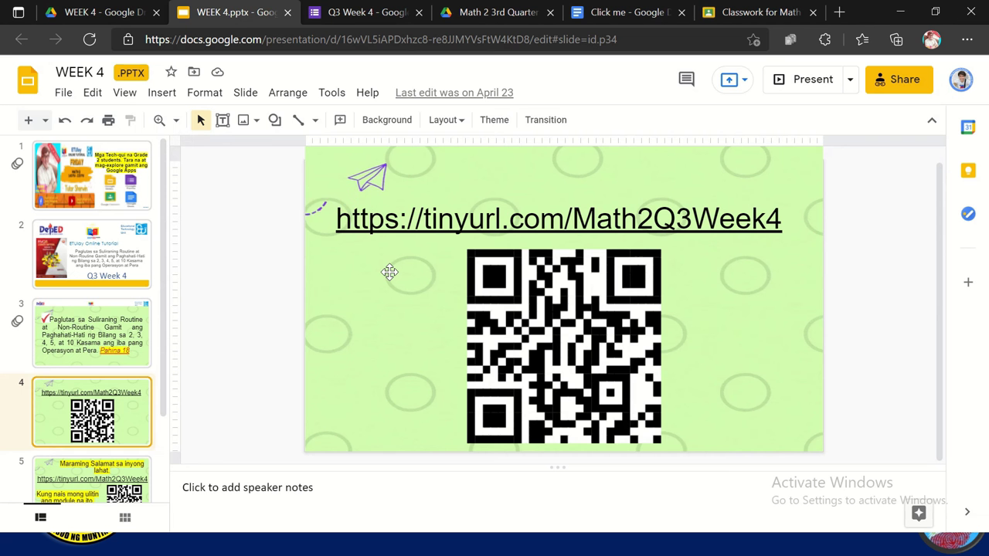
pyautogui.hotkey('alt', 'Tab')
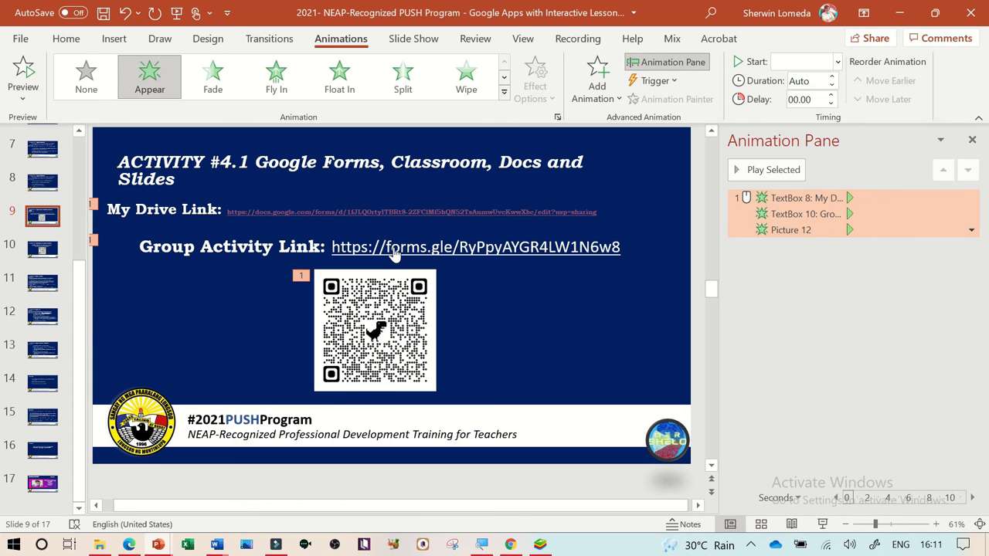
# Open the Group Activity forms.gle link to reach the 'Pag-aralan mo' form's library seats question.
pyautogui.keyDown('ctrl'); pyautogui.click(394, 249); pyautogui.keyUp('ctrl')
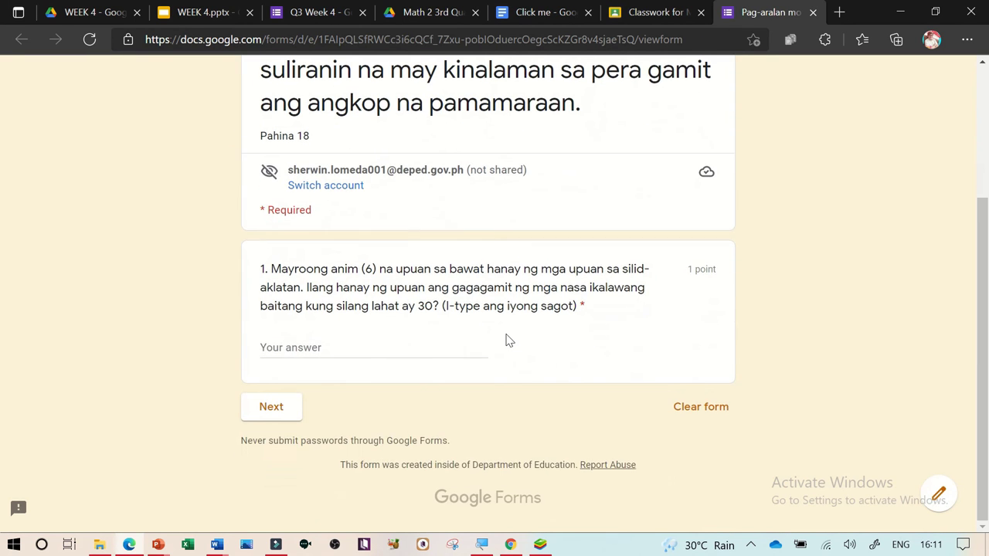
pyautogui.scroll(1, 506, 338)
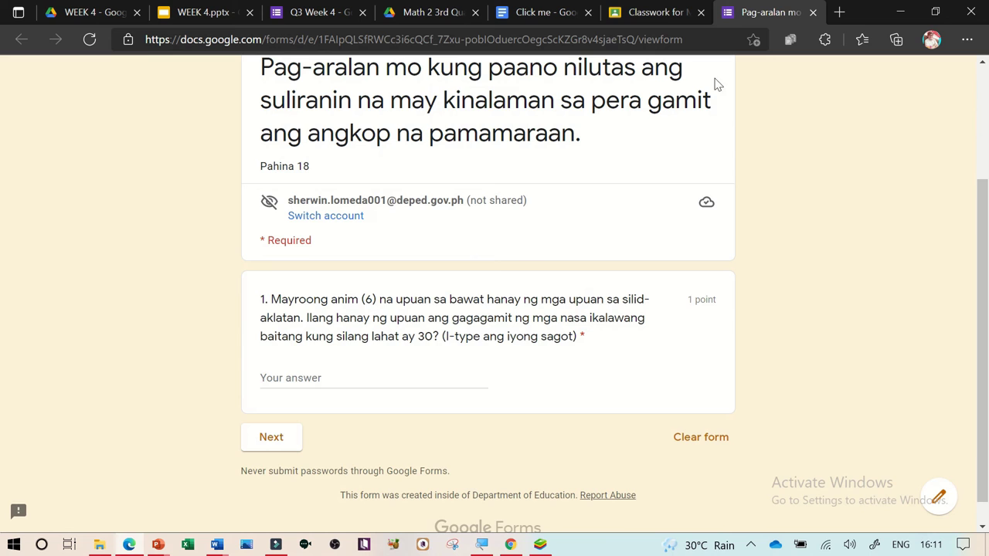
pyautogui.click(662, 14)
pyautogui.scroll(-1, 464, 371)
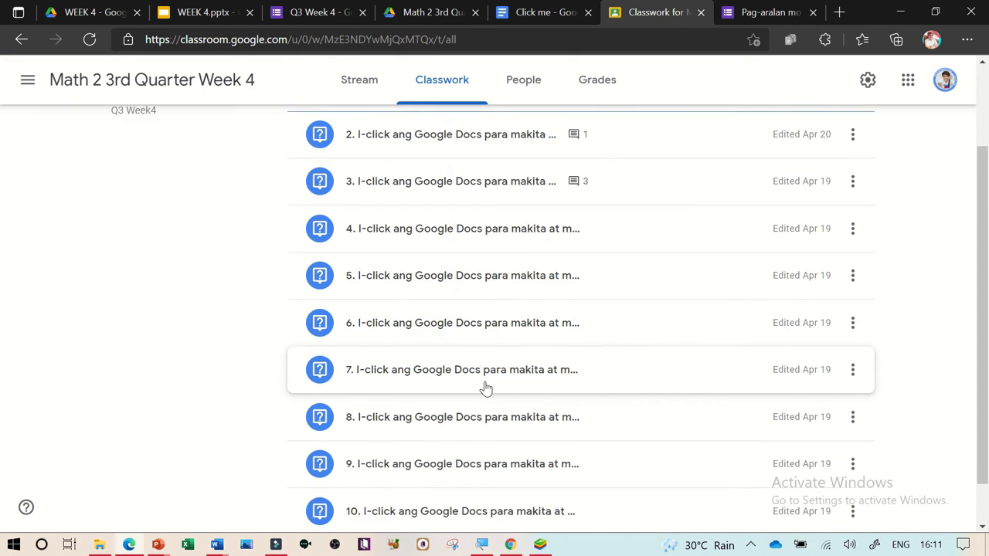
pyautogui.scroll(-1, 485, 389)
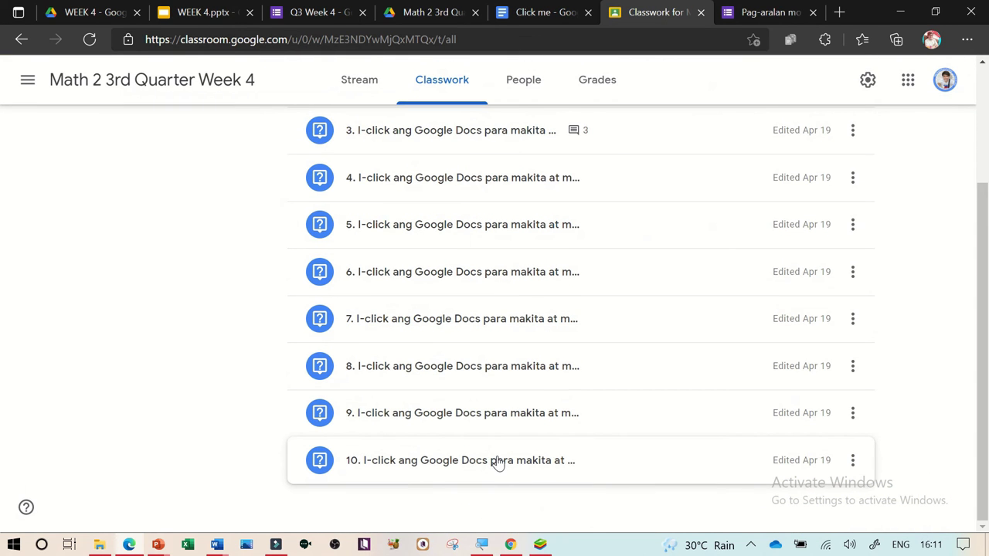
pyautogui.click(742, 16)
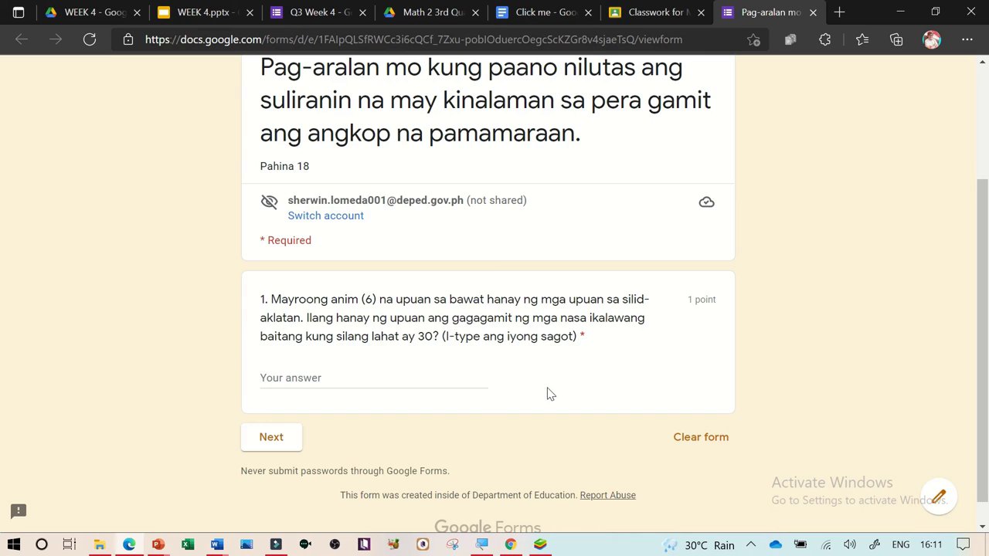
# Browse the WEEK 4 and Math 2 3rd Quarter Week 4 Drive folders, then preview PowerPoint's open windows.
pyautogui.click(100, 9)
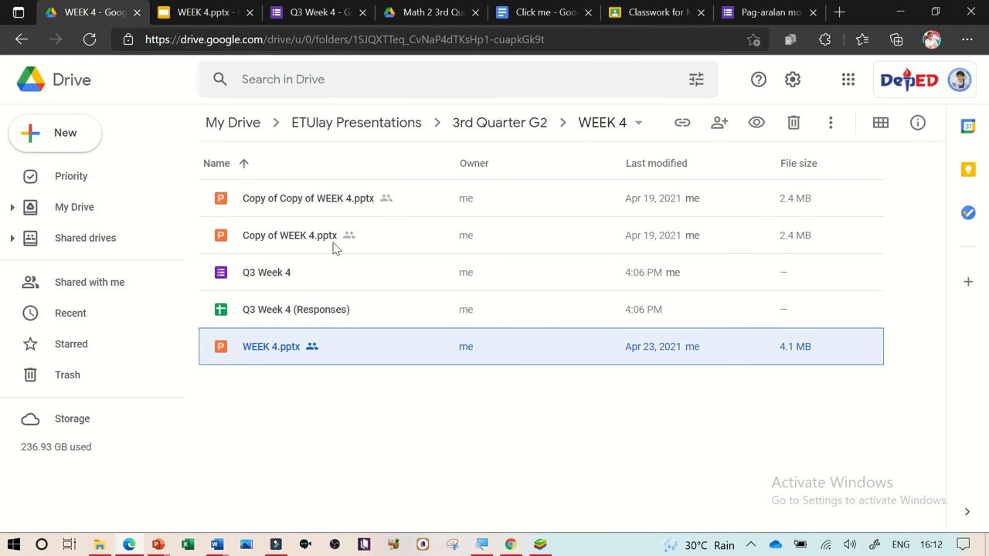
pyautogui.click(429, 13)
pyautogui.scroll(-1, 343, 322)
pyautogui.scroll(1, 345, 323)
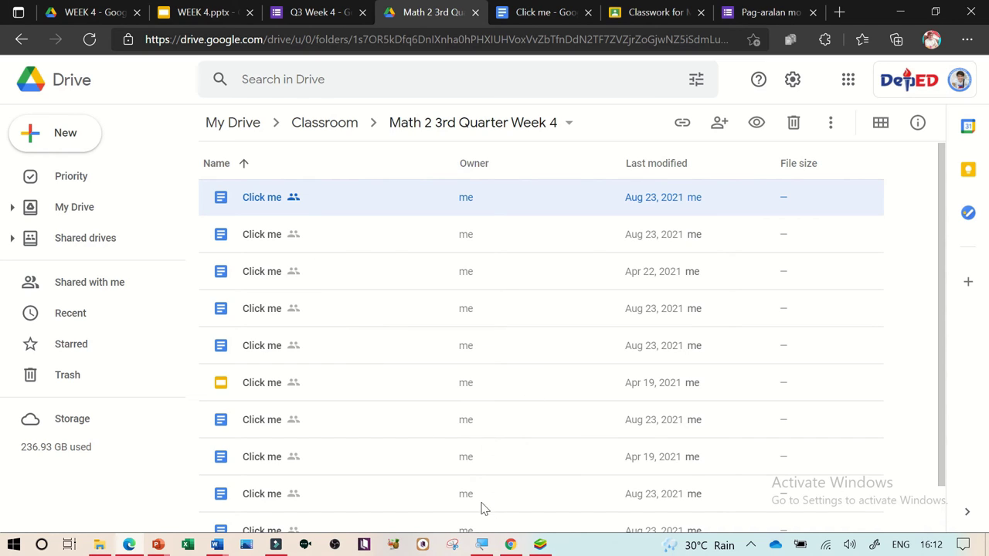
pyautogui.click(160, 545)
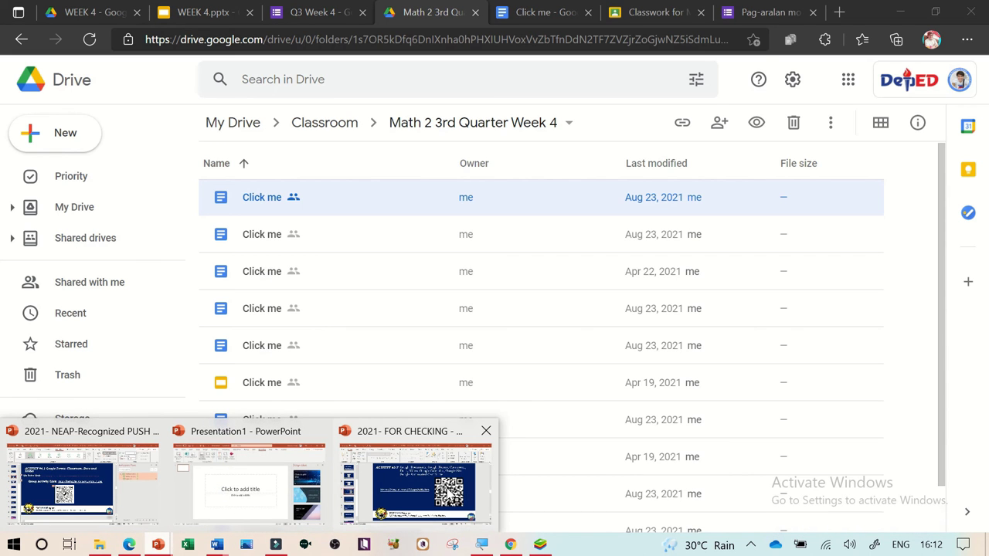
pyautogui.moveTo(385, 493)
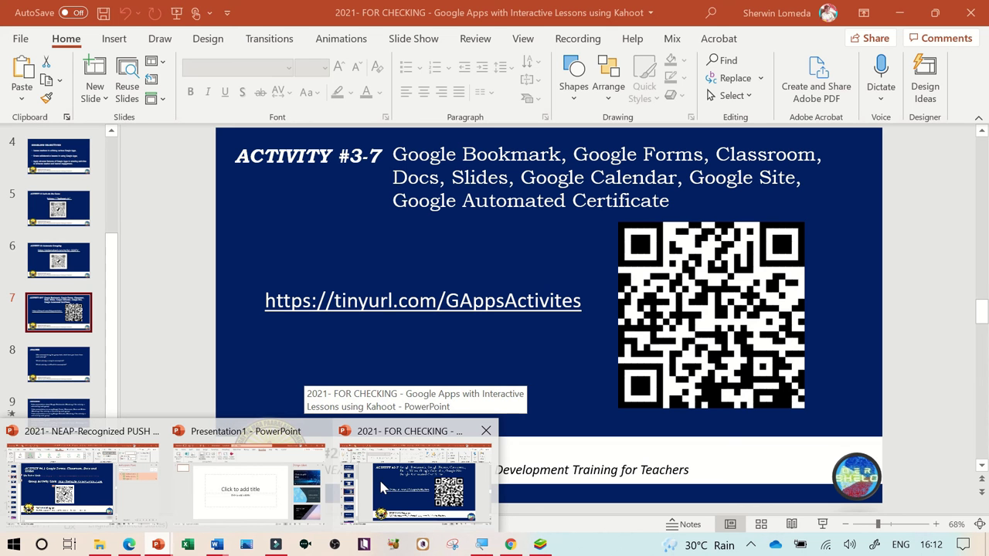
# Go to slide 7 of the FOR CHECKING deck and follow its tinyurl.com/GAppsActivites link.
pyautogui.click(404, 479)
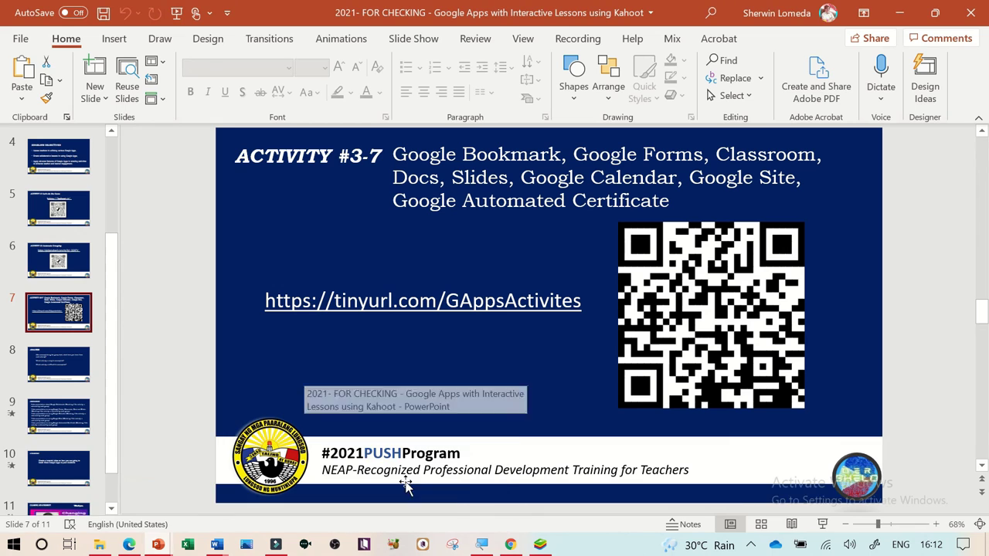
pyautogui.click(58, 418)
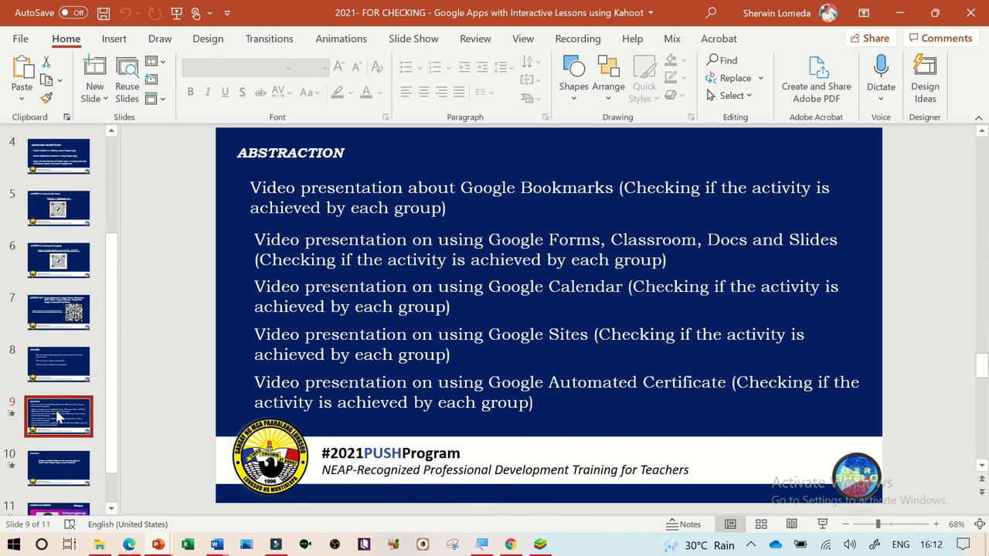
pyautogui.press('Up')
pyautogui.press('Up')
pyautogui.press('Up')
pyautogui.press('Up')
pyautogui.press('Down')
pyautogui.press('Down')
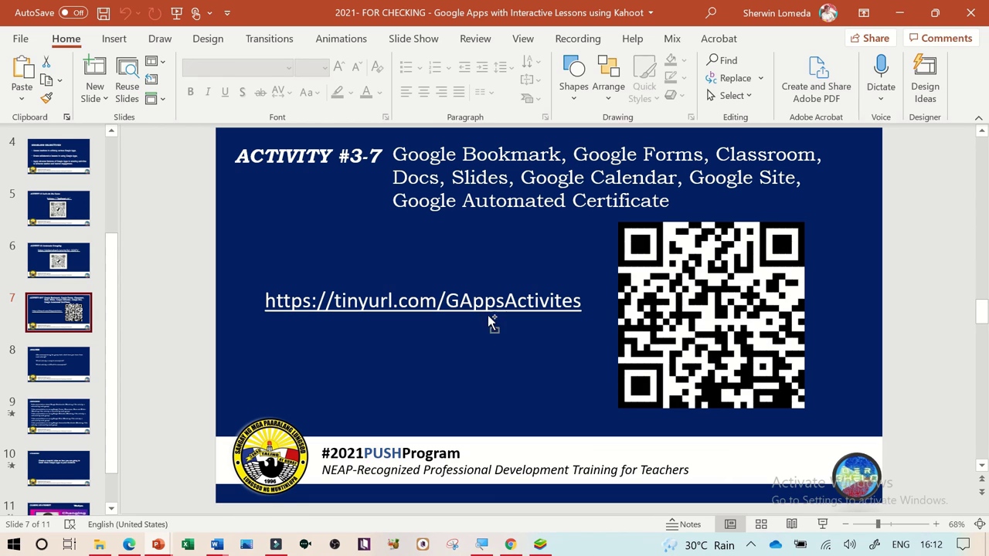
pyautogui.keyDown('ctrl'); pyautogui.click(482, 311); pyautogui.keyUp('ctrl')
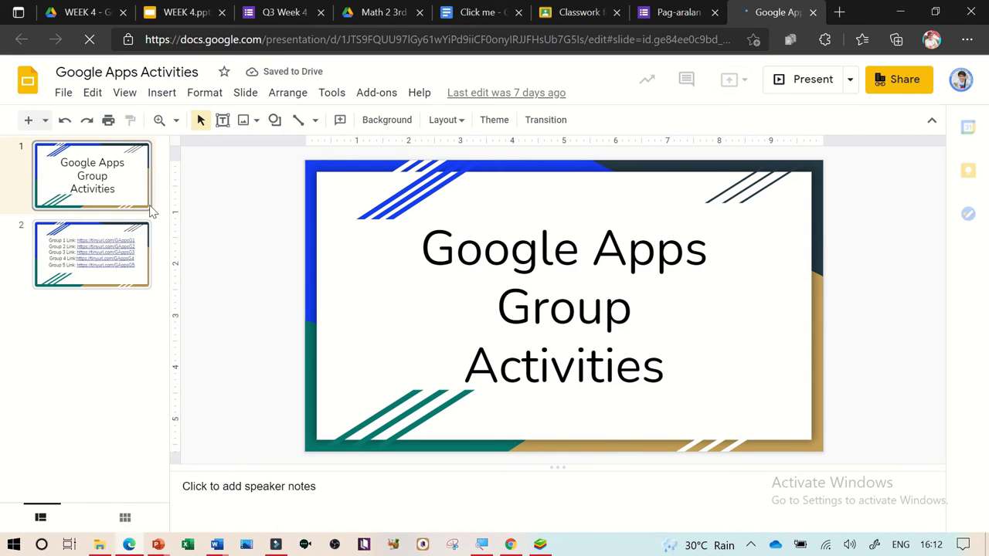
# Show slide 2's five group links and compare them with the Click me doc's group table.
pyautogui.click(128, 241)
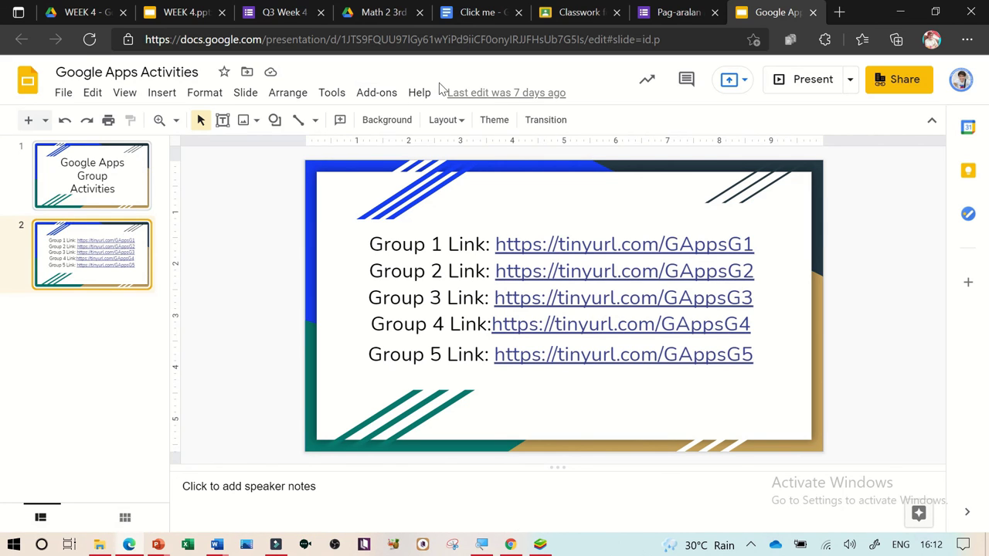
pyautogui.click(474, 14)
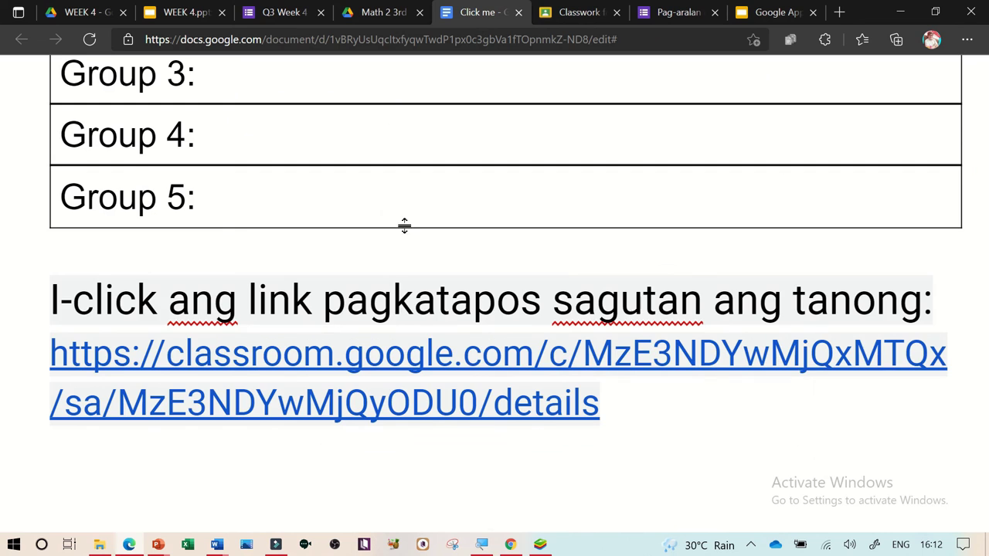
pyautogui.scroll(2, 404, 224)
pyautogui.scroll(-5, 407, 226)
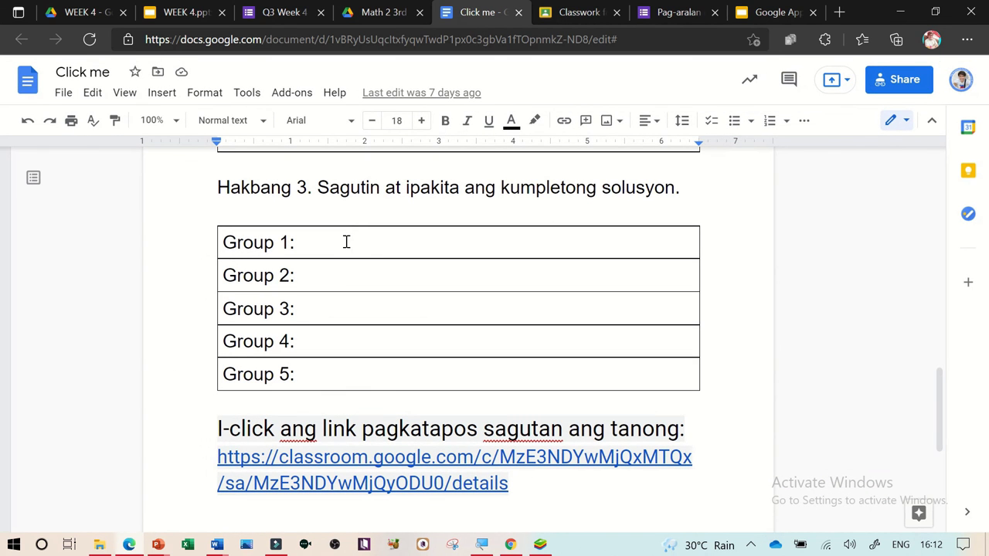
pyautogui.click(770, 12)
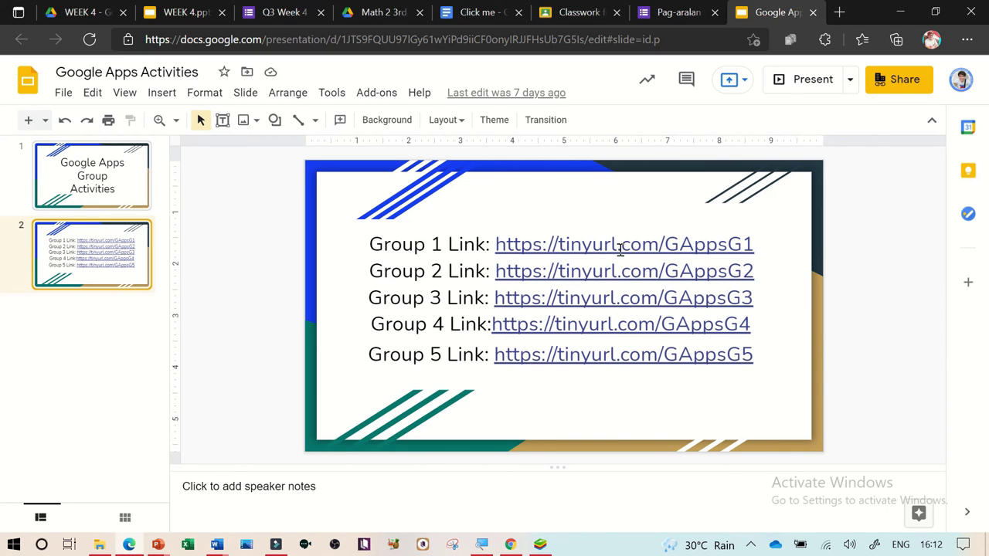
# Open the Group 1 link from its link preview.
pyautogui.click(595, 252)
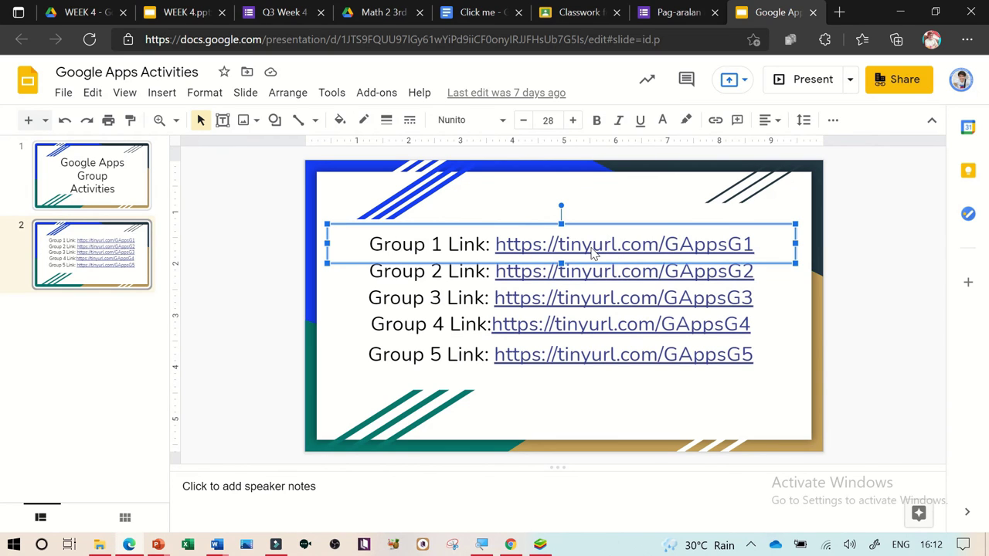
pyautogui.press('Escape')
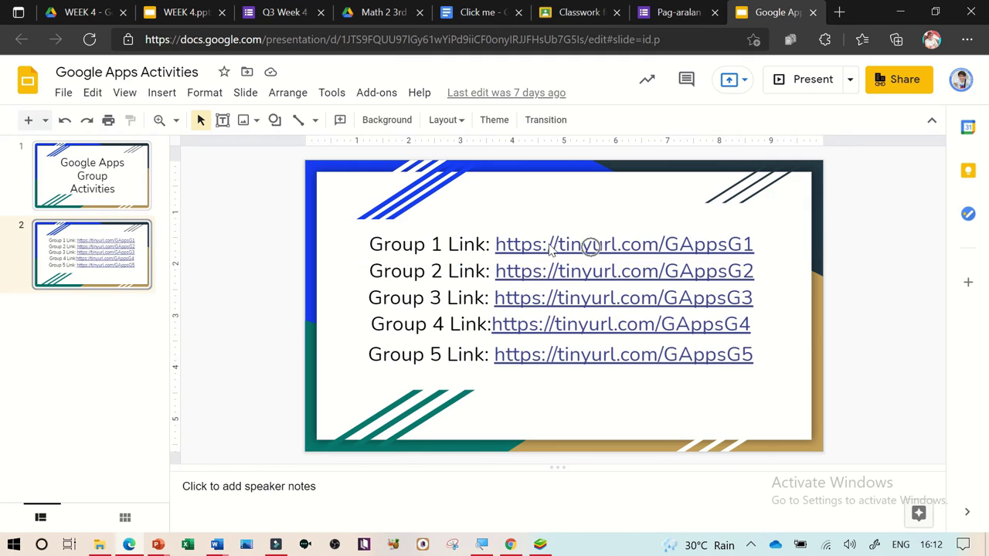
pyautogui.click(505, 247)
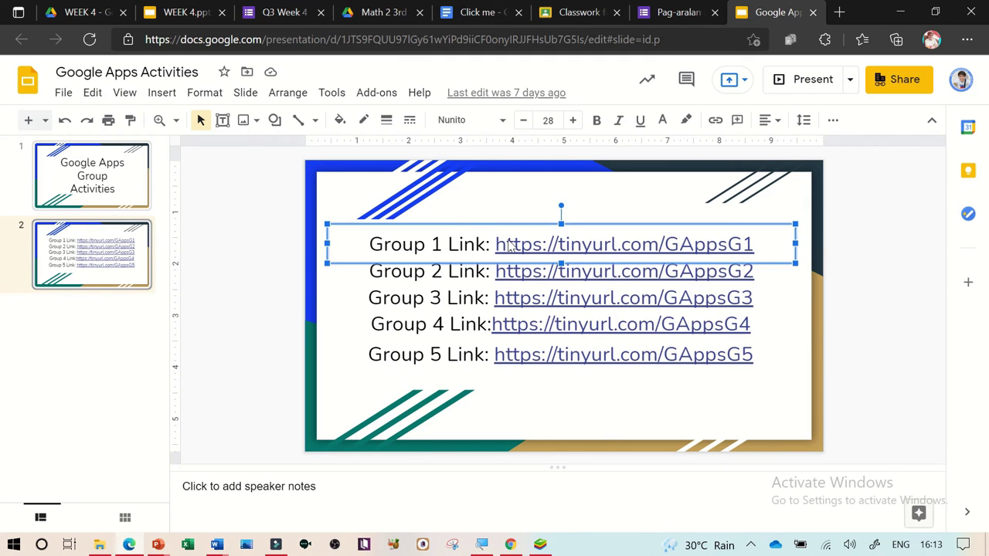
pyautogui.click(495, 244)
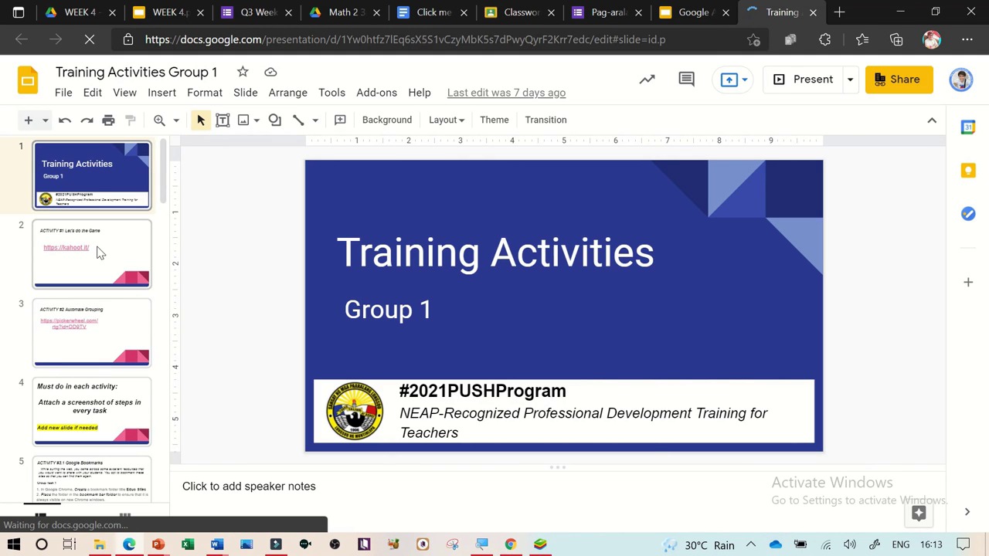
# Step from the ACTIVITY #1 slide through Activity #3.2 Group Task 2 toward slide 9.
pyautogui.click(97, 253)
pyautogui.press('Down')
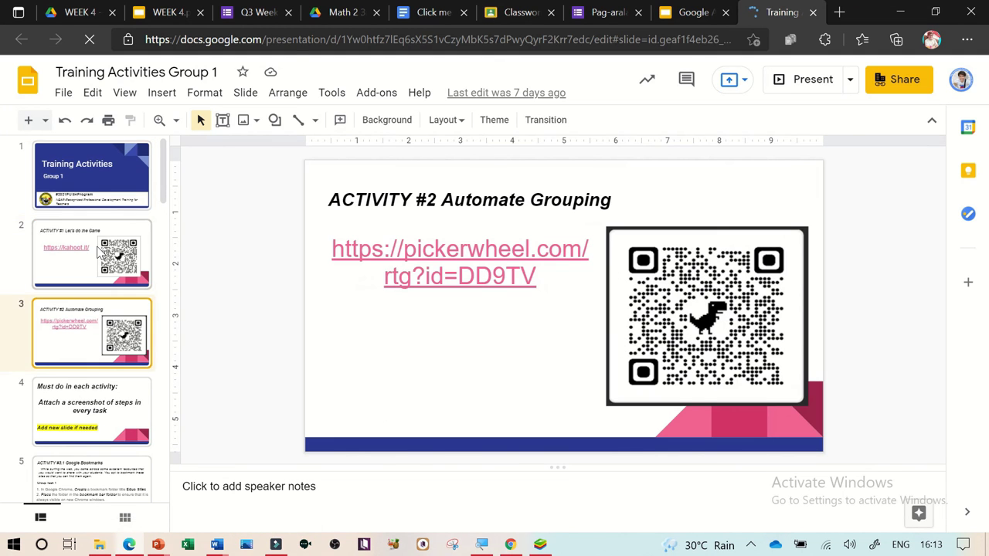
pyautogui.press('Down')
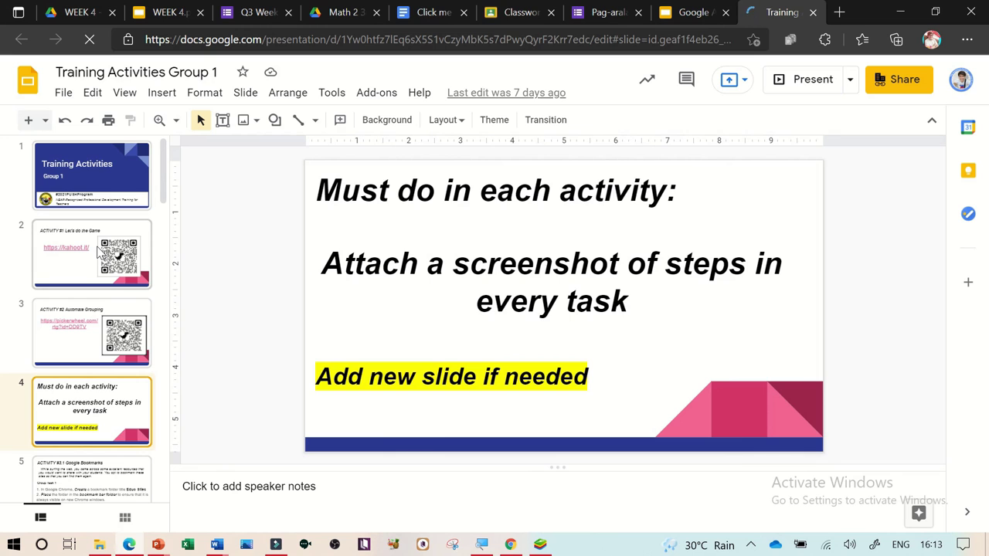
pyautogui.press('Down')
pyautogui.press('Down')
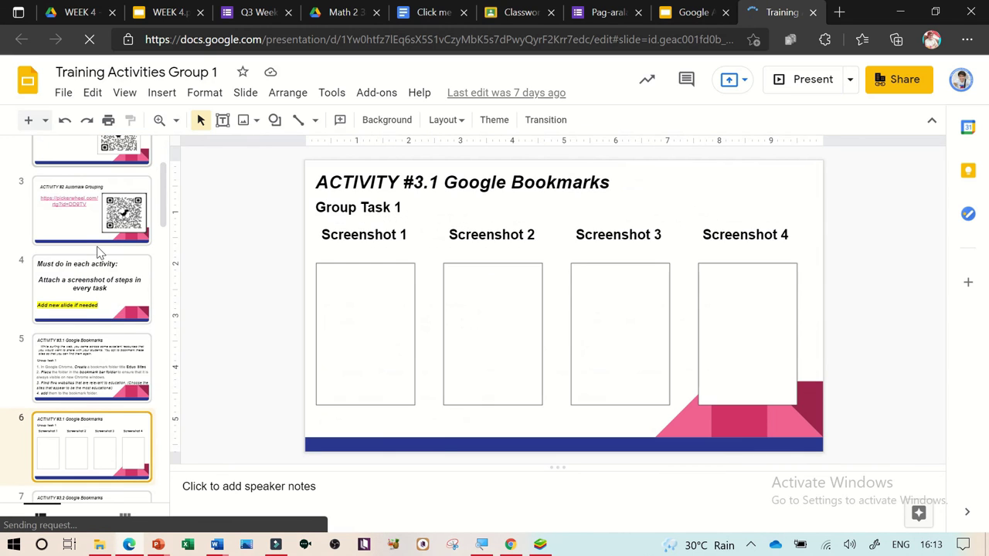
pyautogui.press('Down')
pyautogui.press('Down')
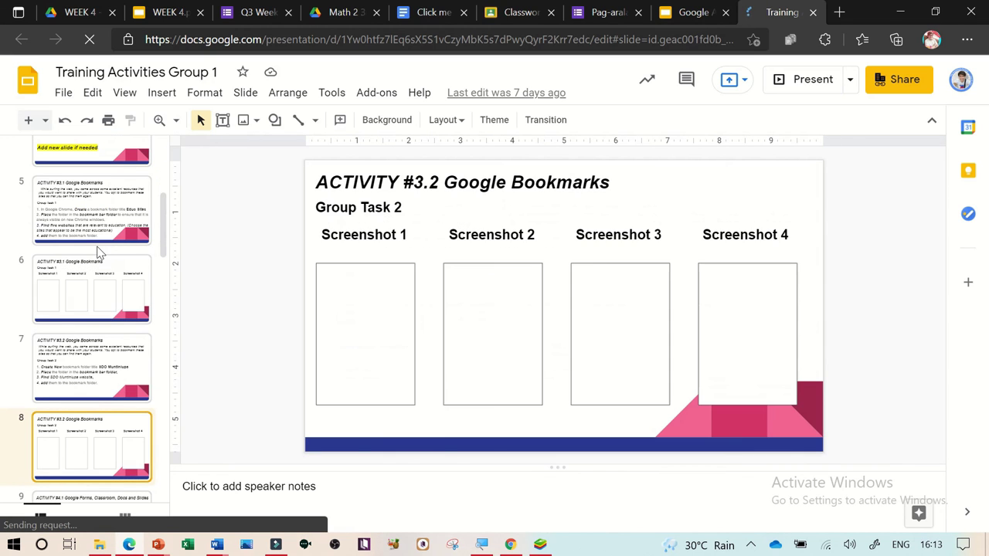
pyautogui.press('Down')
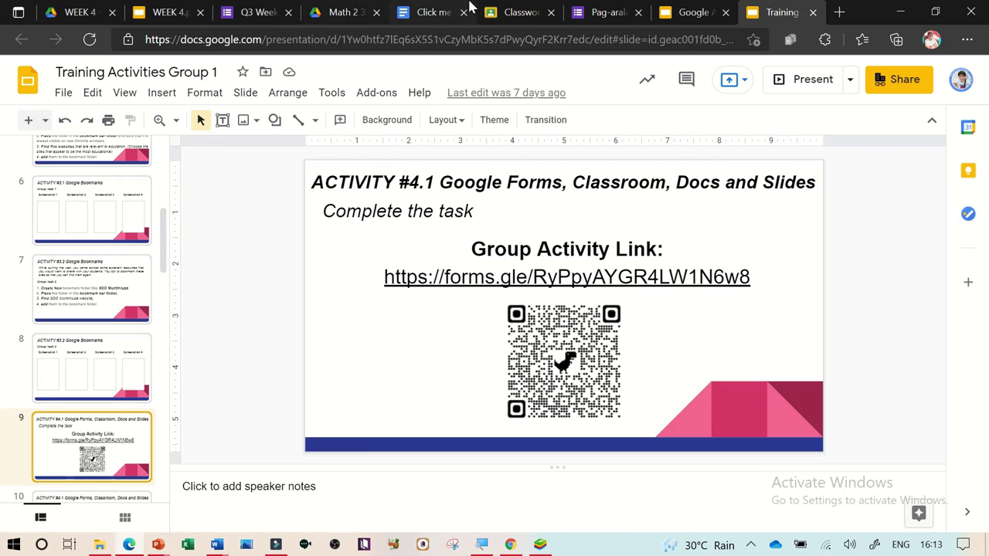
pyautogui.moveTo(427, 17)
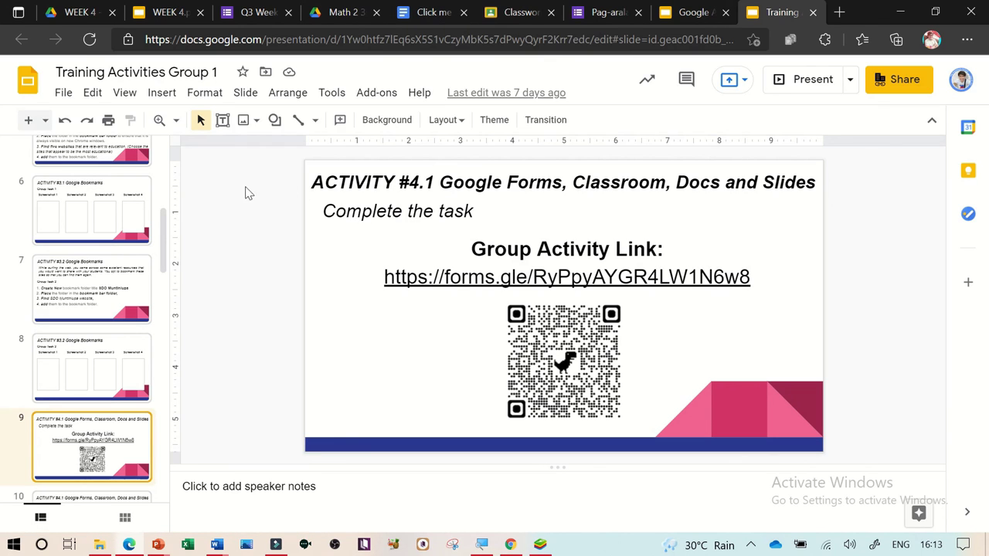